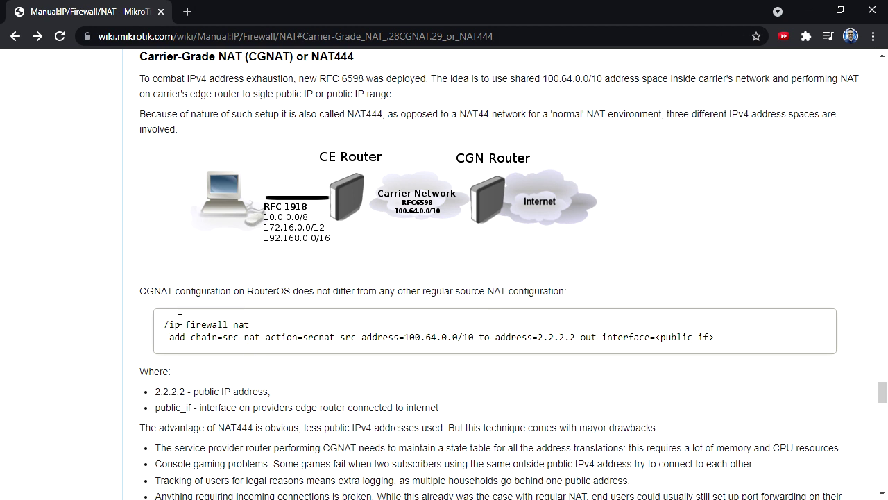
Examine the sample CGNAT source NAT command and its public interface placeholder on the MikroTik wiki page
left_click_drag(746, 340, 169, 323)
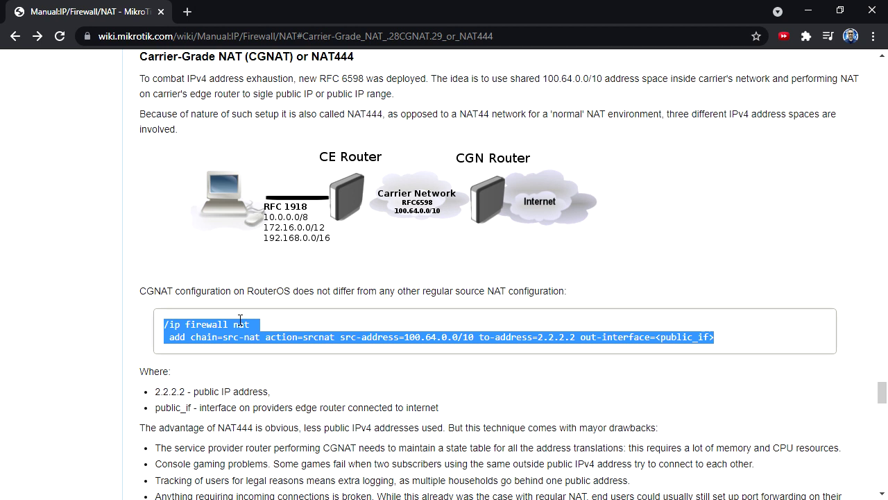
left_click(320, 335)
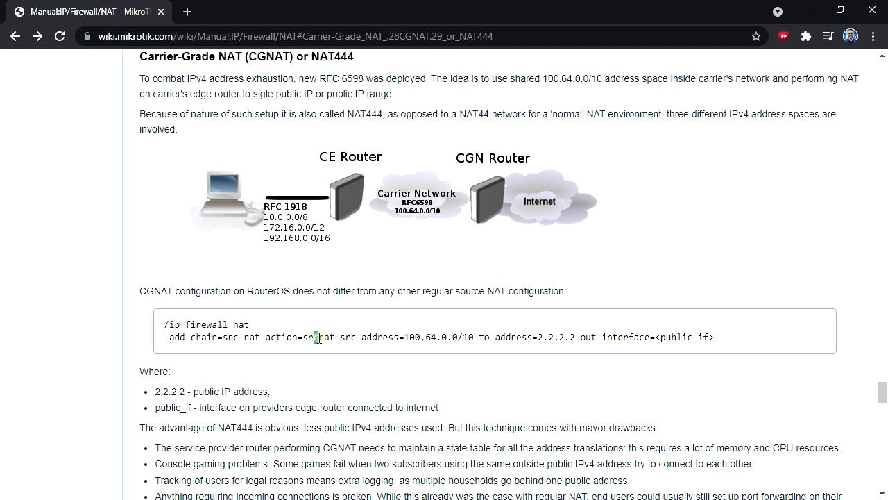
left_click_drag(741, 336, 156, 325)
left_click_drag(709, 337, 655, 338)
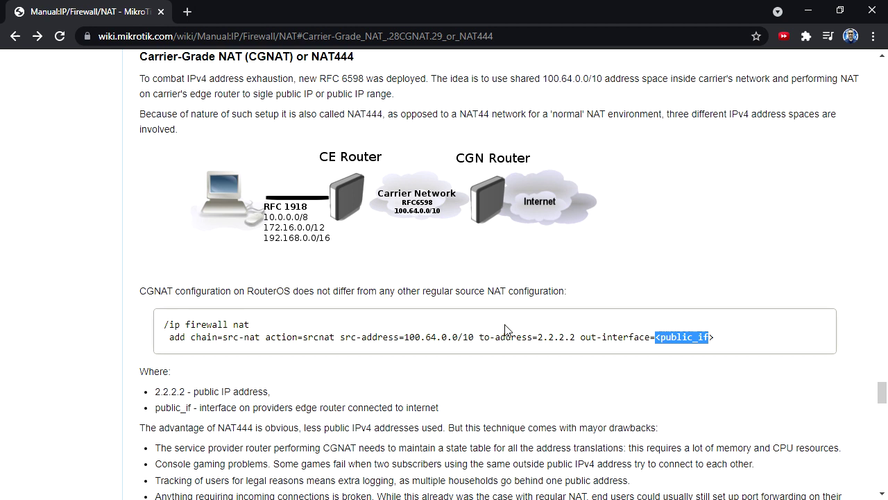
left_click_drag(169, 324, 728, 343)
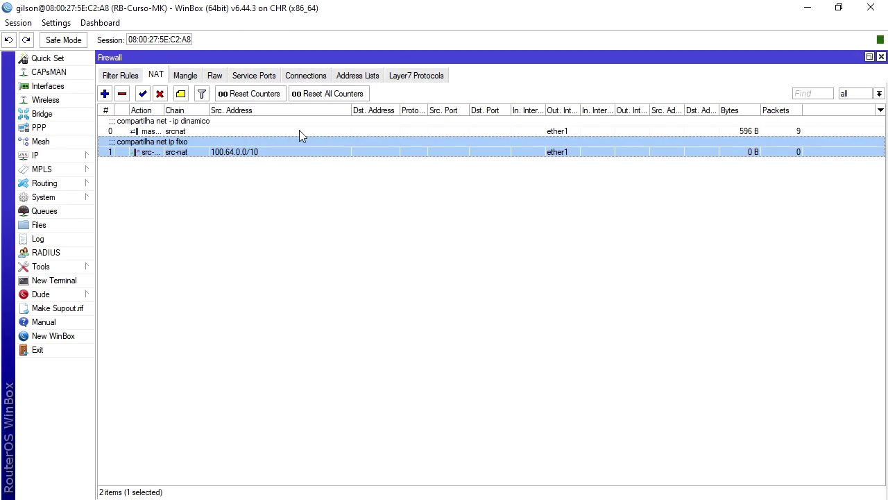
In WinBox, review the chain, outgoing interface, statistics and action of the "compartilha net - ip dinamico" NAT rule
left_click(191, 126)
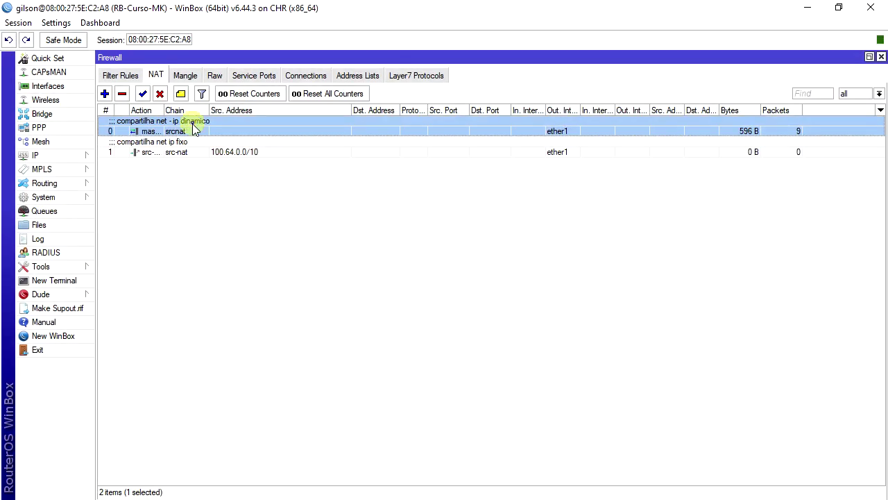
double_click(242, 133)
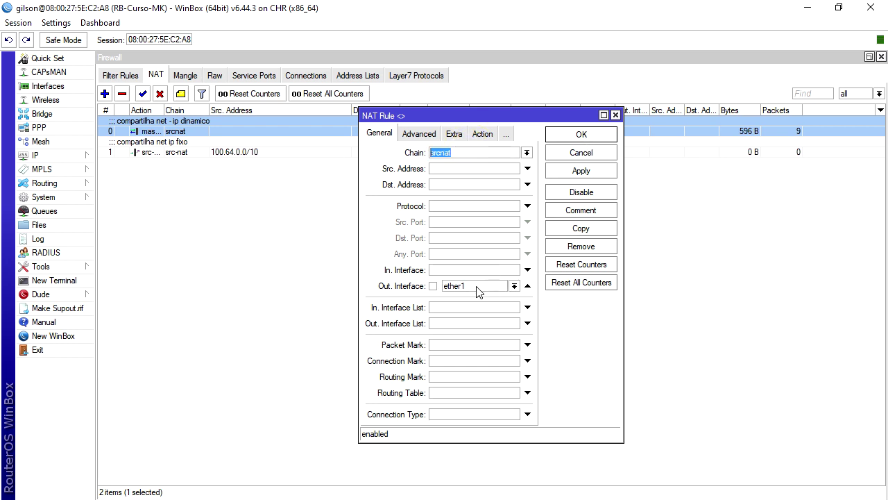
left_click(496, 287)
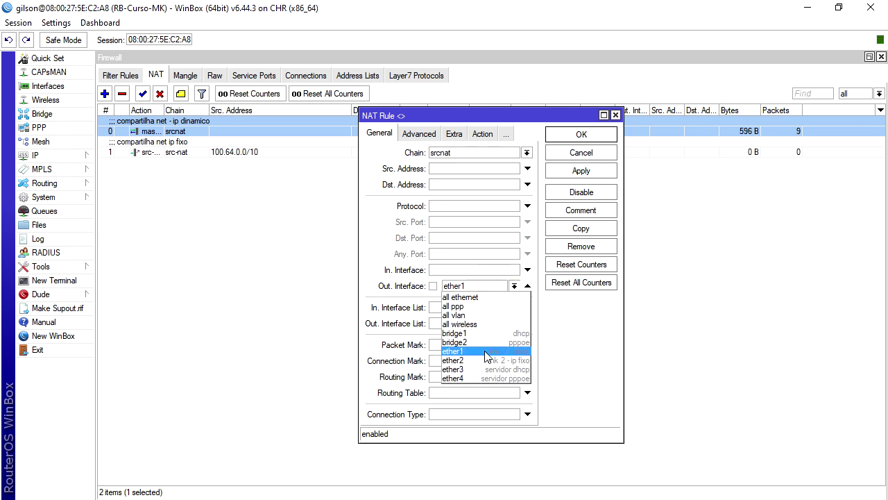
left_click(561, 305)
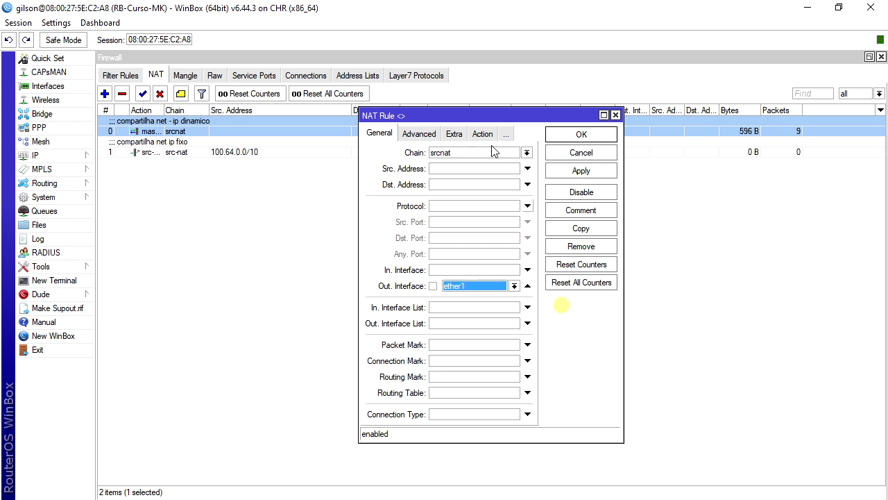
left_click(479, 136)
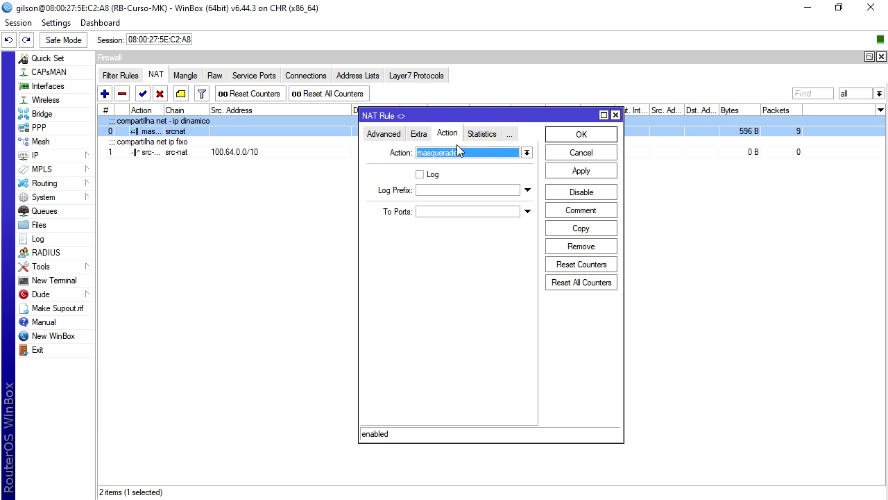
left_click(370, 136)
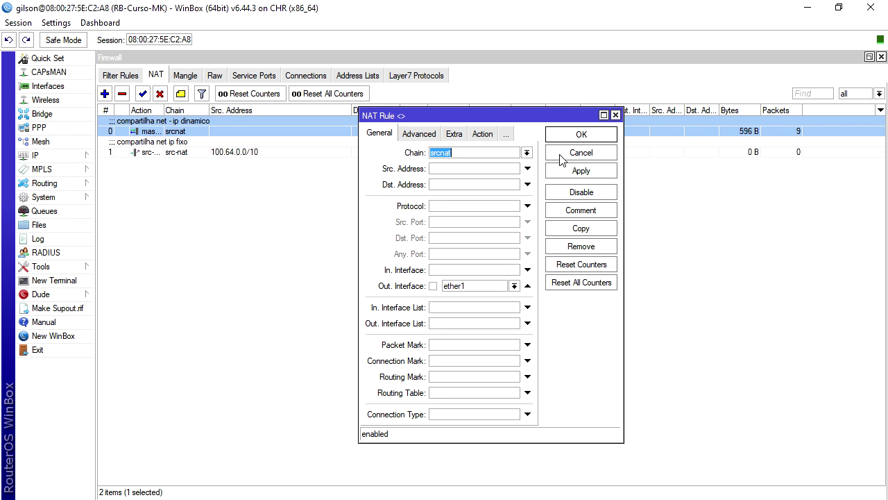
left_click_drag(534, 121, 545, 173)
left_click(491, 187)
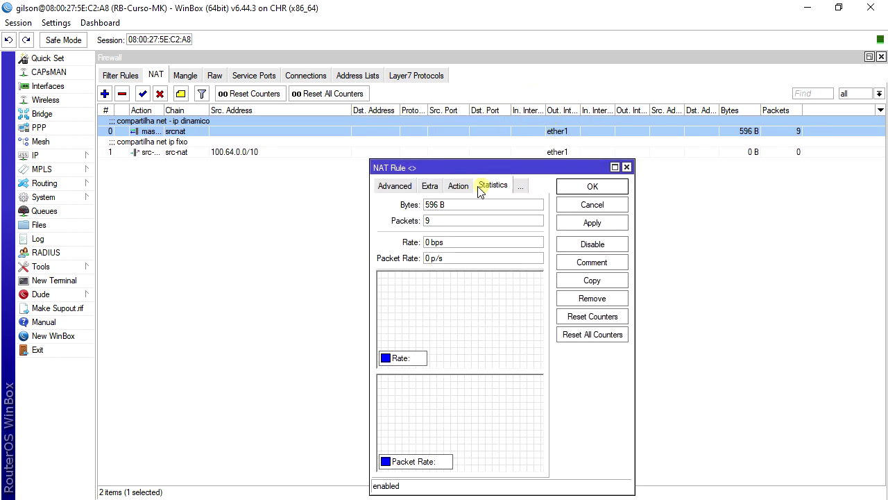
left_click(458, 187)
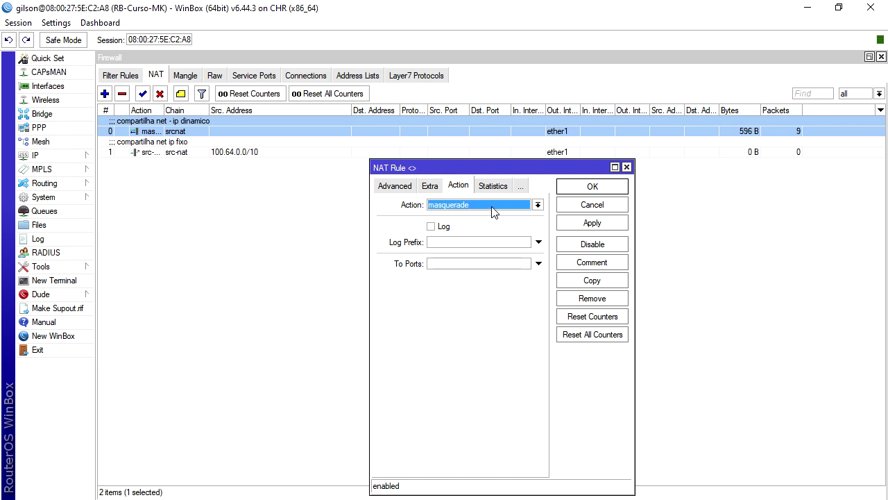
left_click(598, 185)
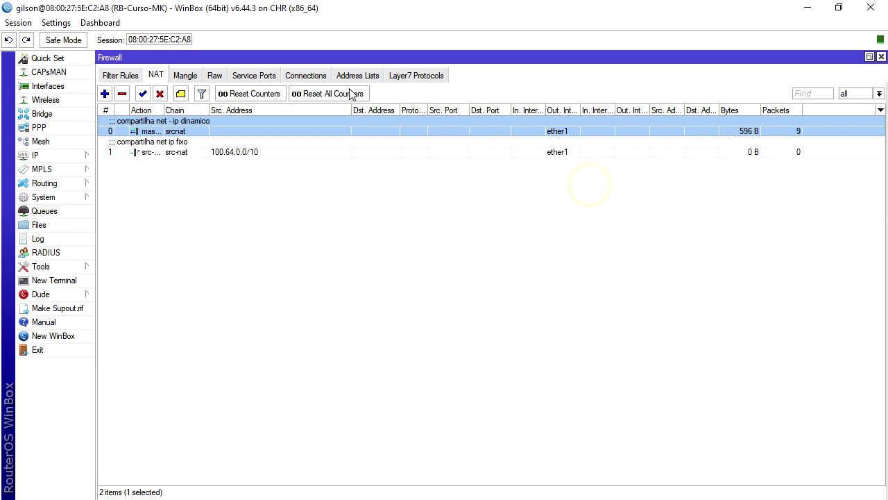
Inspect the firewall's tracked connections, including the port 32414 entry, and return to the NAT rules
left_click(300, 76)
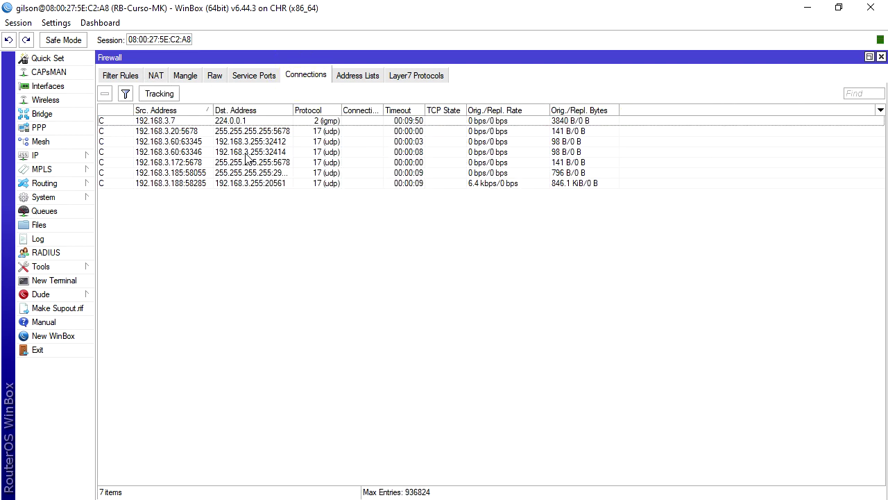
left_click(188, 154)
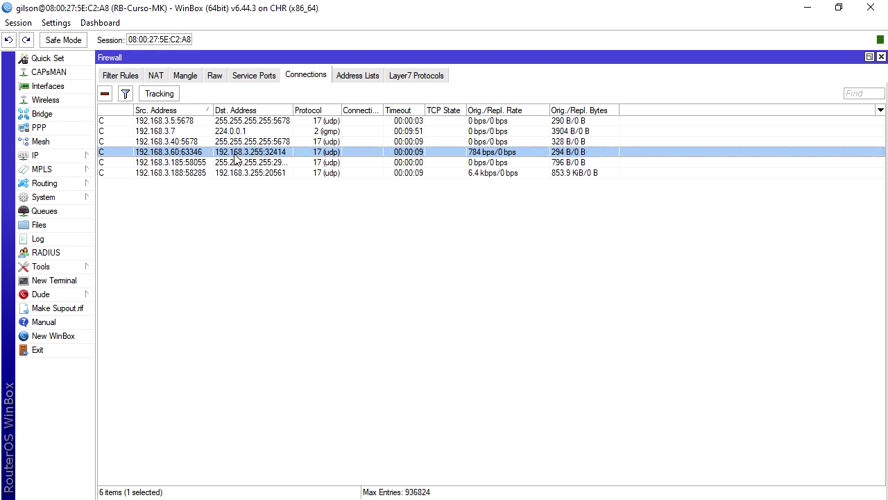
left_click(164, 77)
Open the "compartilha net ip fixo" NAT rule and check its source address range
left_click(290, 149)
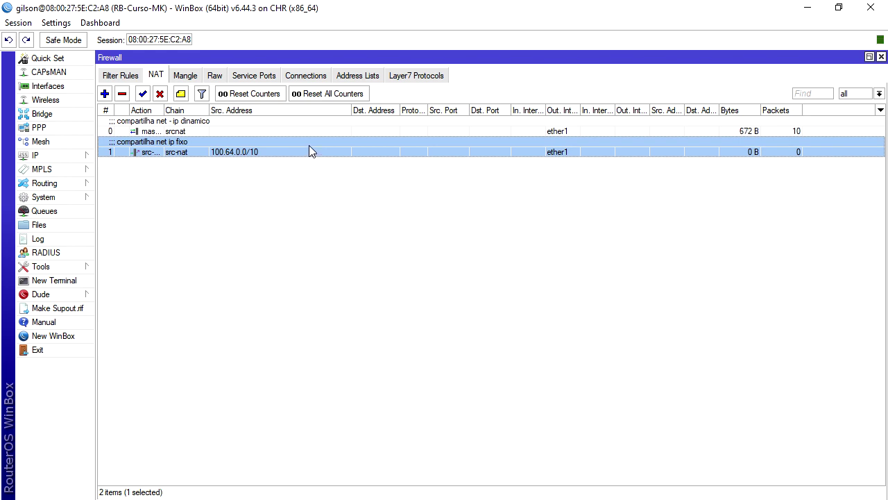
double_click(309, 147)
left_click(392, 186)
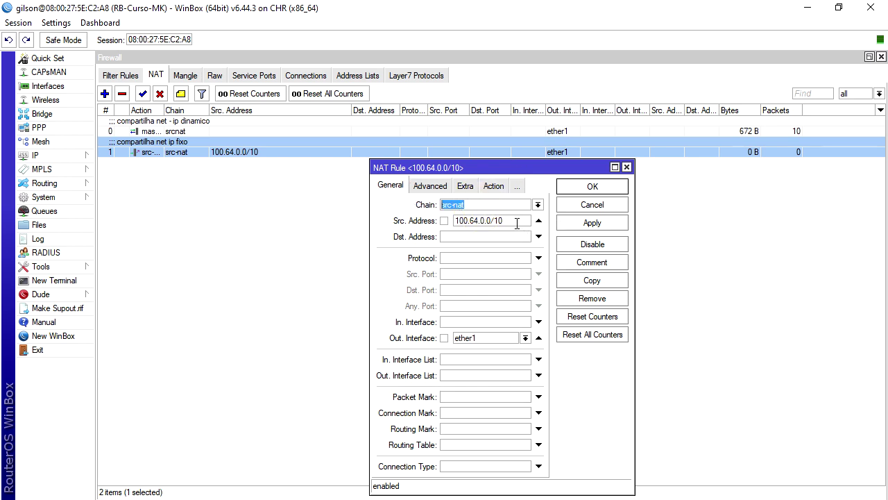
double_click(469, 221)
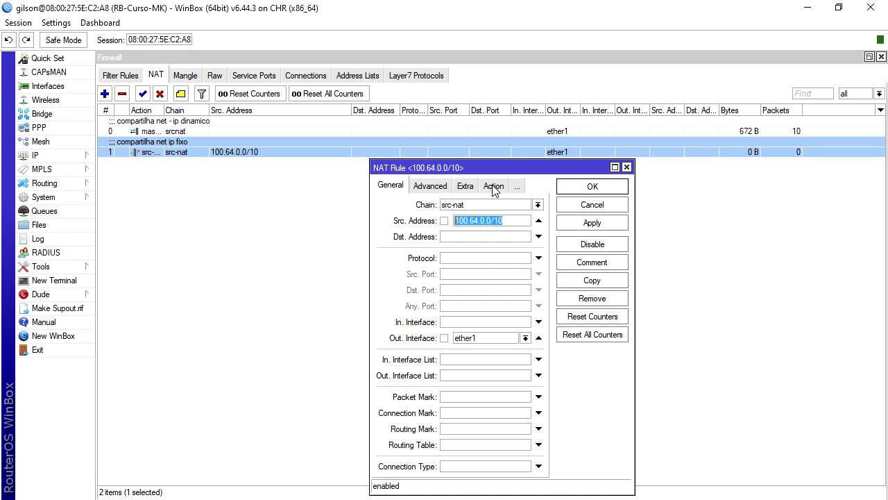
mouse_move(502, 221)
left_mouse_down()
mouse_move(511, 221)
mouse_move(497, 221)
left_mouse_up()
double_click(499, 220)
double_click(483, 220)
type("1")
left_click_drag(499, 220, 503, 220)
type("24")
double_click(483, 220)
type("2")
double_click(499, 220)
left_click(571, 204)
Reopen the "compartilha net ip fixo" rule and review its outgoing interface, source address, src-nat action and translated address
double_click(445, 149)
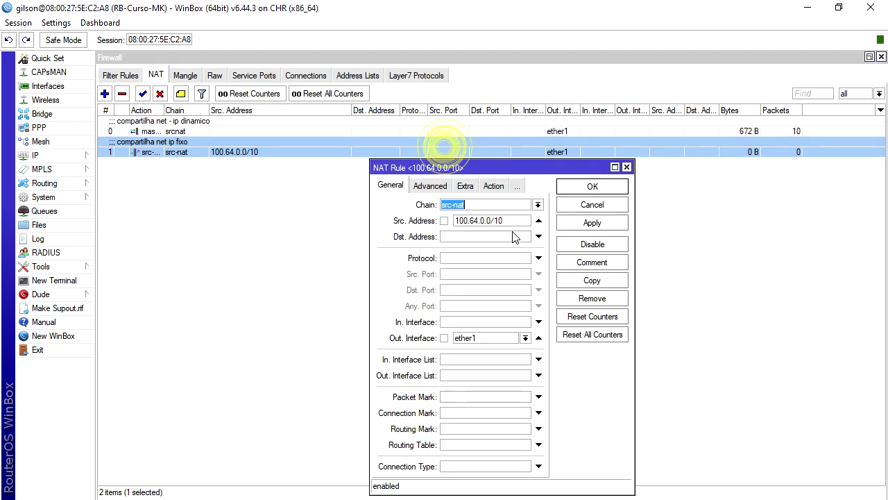
left_click(525, 338)
left_click(526, 337)
left_click(493, 186)
left_click_drag(504, 170, 628, 241)
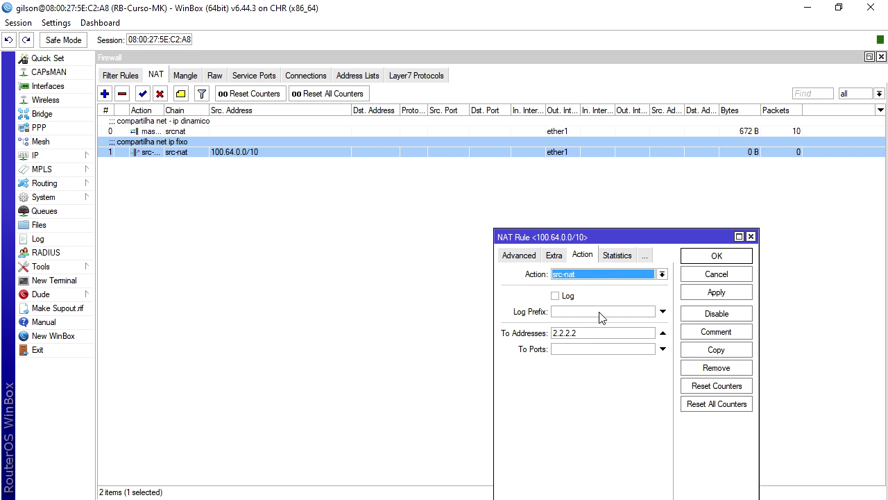
left_click_drag(602, 335, 489, 340)
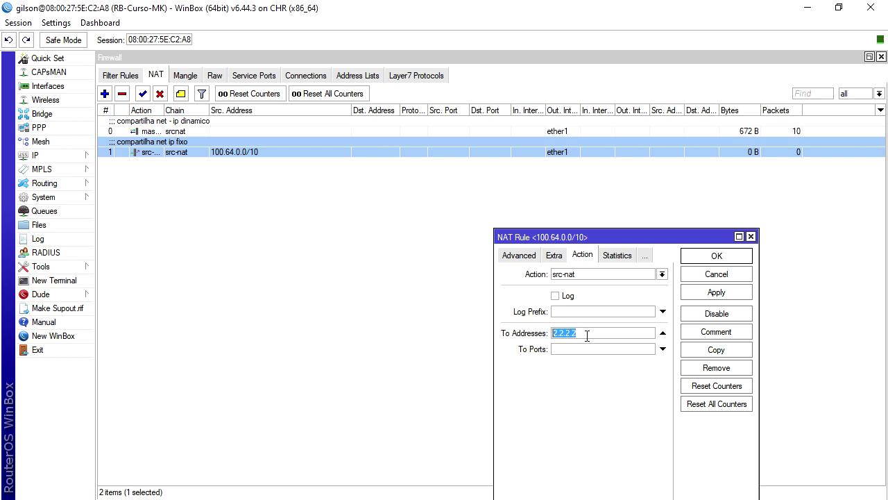
left_click(514, 254)
double_click(602, 291)
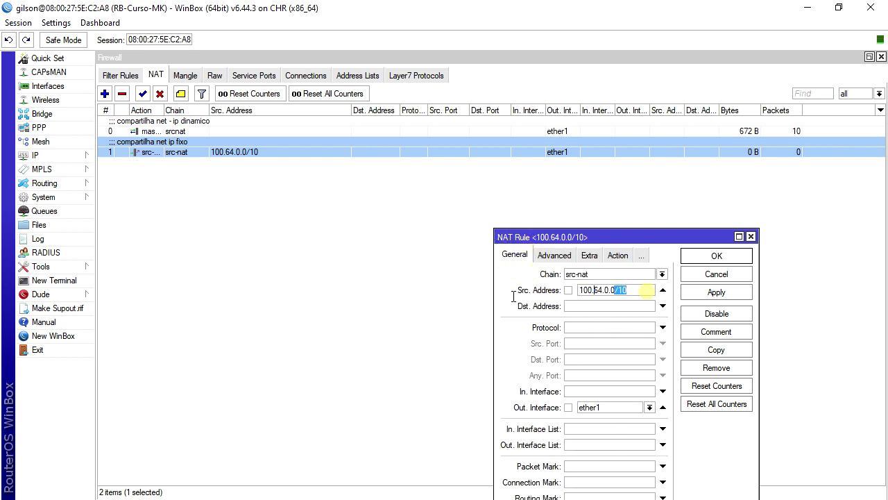
left_click(616, 256)
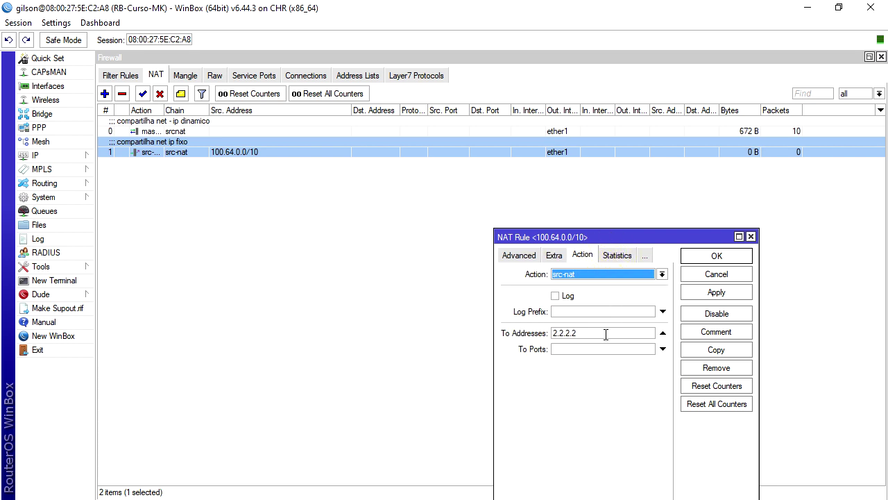
Try setting the fixed-IP rule's To Addresses to 189.12.50.1 and copying the rule without committing the change
left_click_drag(604, 335, 541, 340)
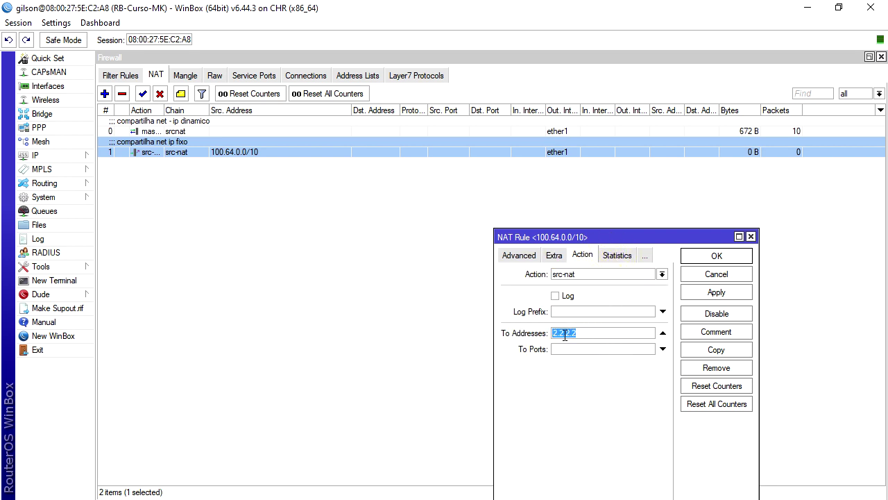
type("18")
left_click(716, 352)
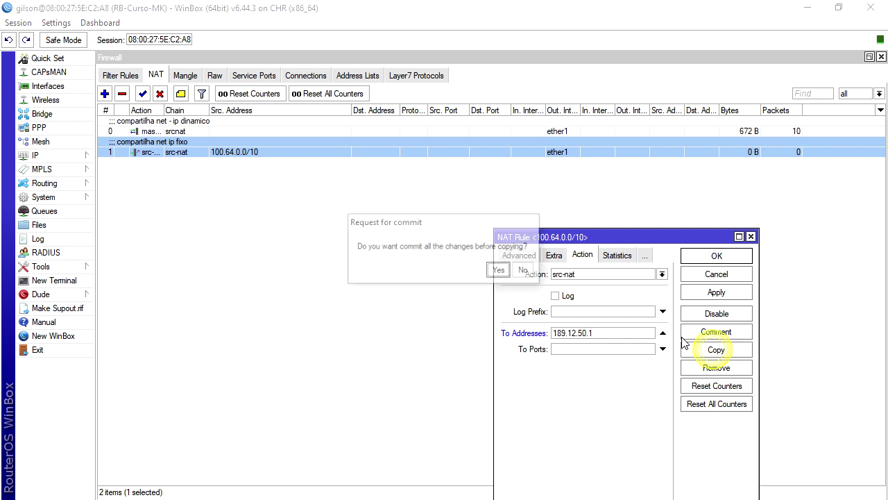
left_click(524, 272)
double_click(489, 220)
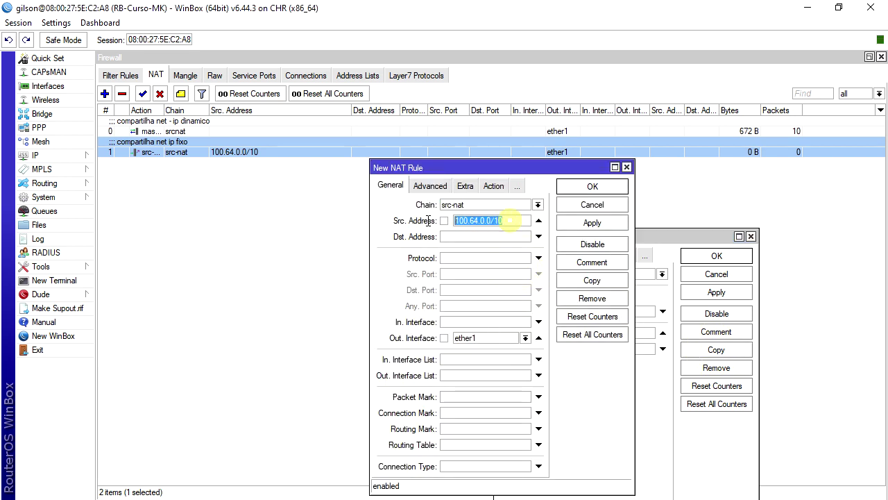
left_click(492, 186)
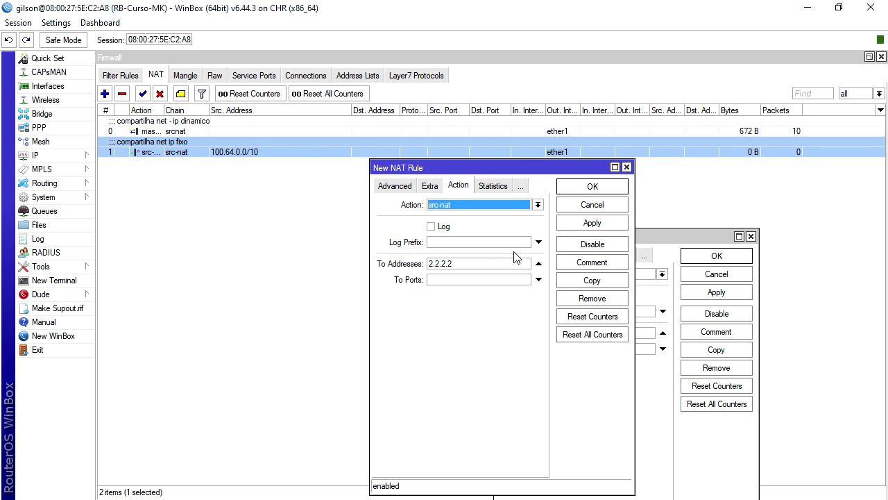
left_click(589, 203)
left_click(717, 274)
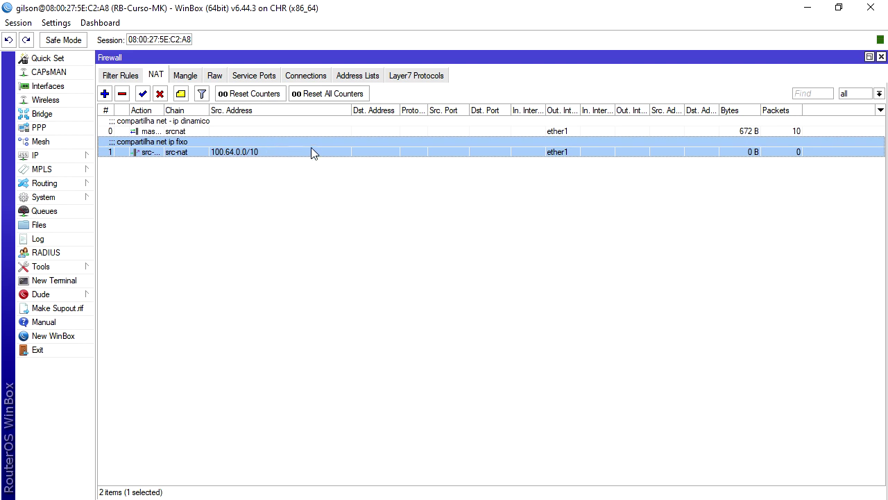
Compare the General and Action settings of the "compartilha net - ip dinamico" masquerade rule
left_click(321, 131)
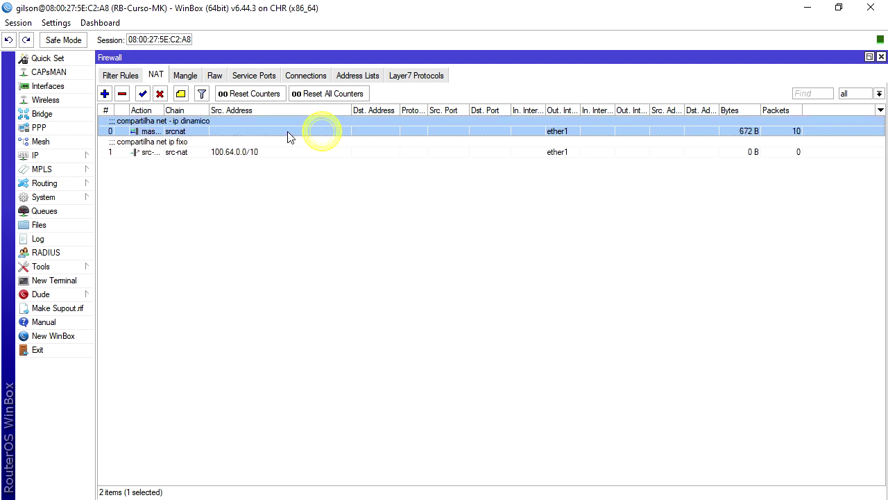
double_click(322, 131)
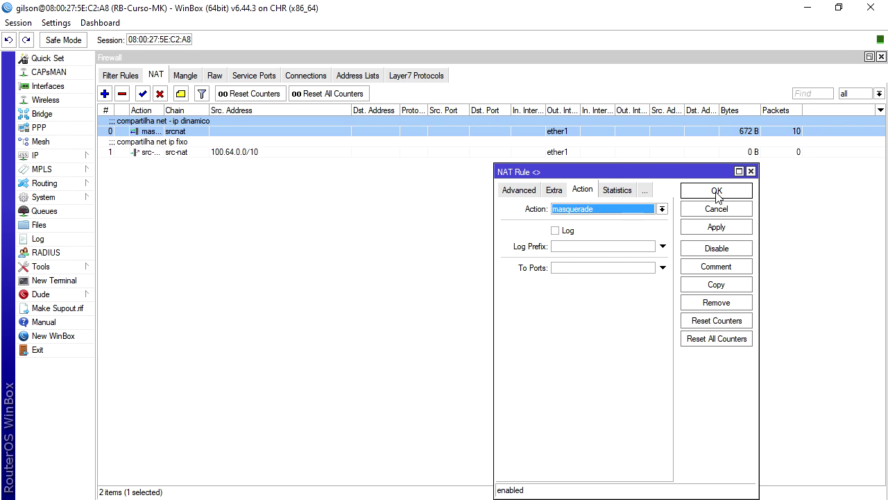
left_click(517, 191)
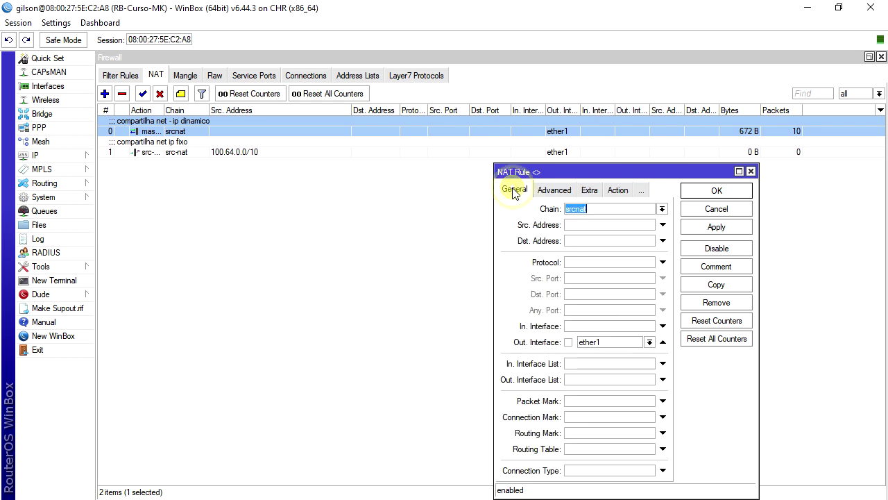
left_click(611, 190)
left_click(716, 190)
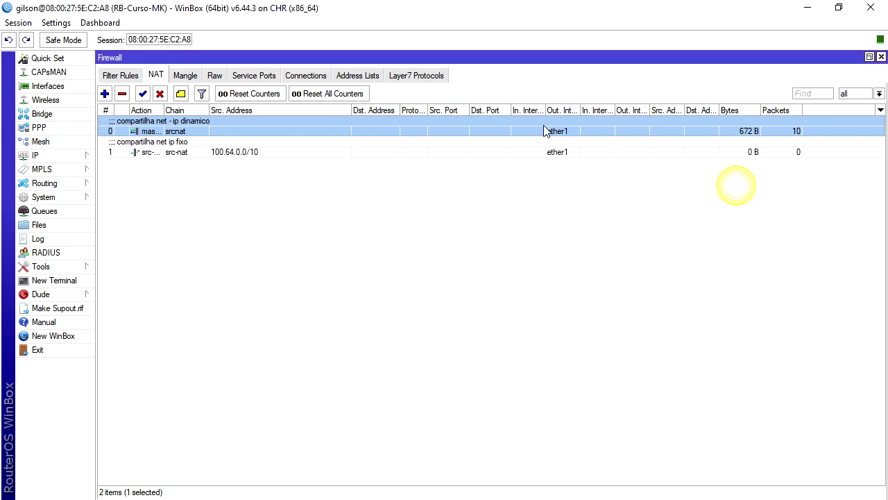
Try clearing the To Addresses value of the "compartilha net ip fixo" rule, and discard the edit
double_click(483, 149)
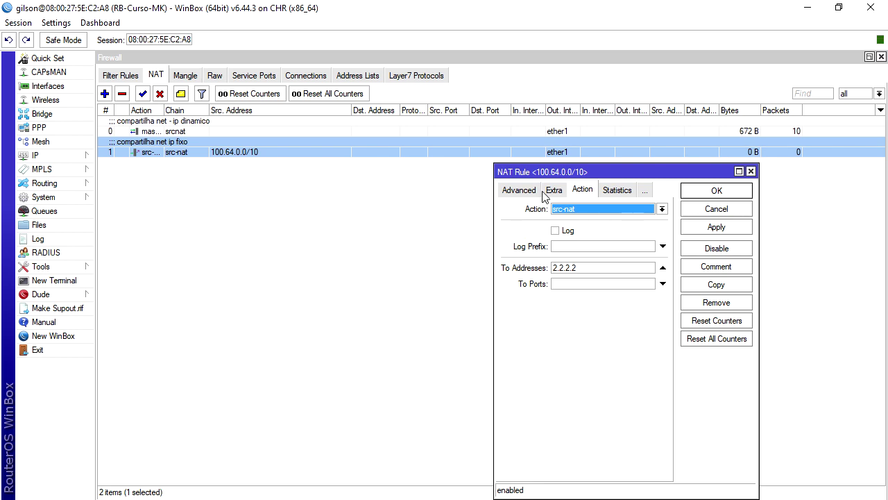
double_click(599, 268)
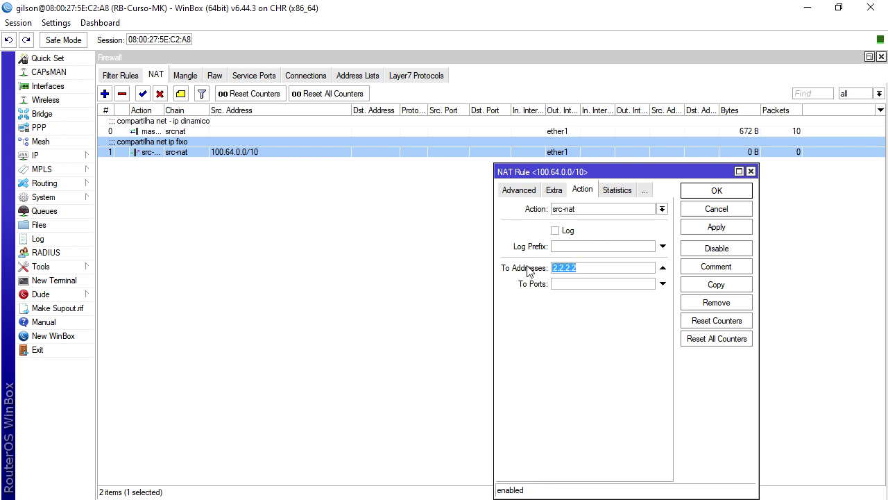
left_click(663, 268)
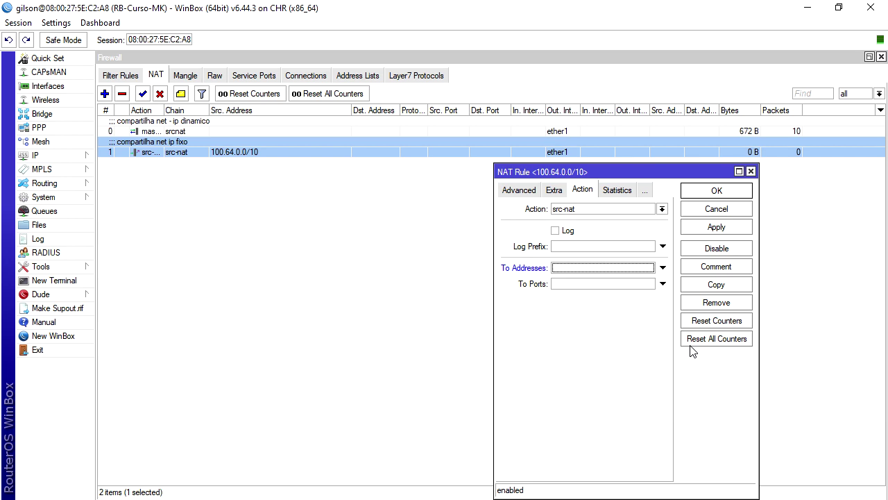
left_click(598, 266)
left_click(705, 215)
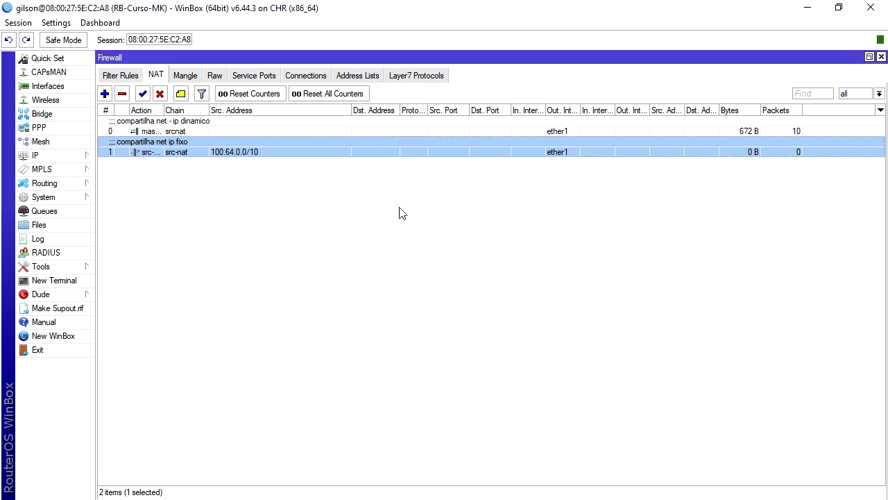
Switch to the MikroTik wiki in Chrome and copy the "/ip firewall filter" line from the CGNAT filter example
left_click(807, 7)
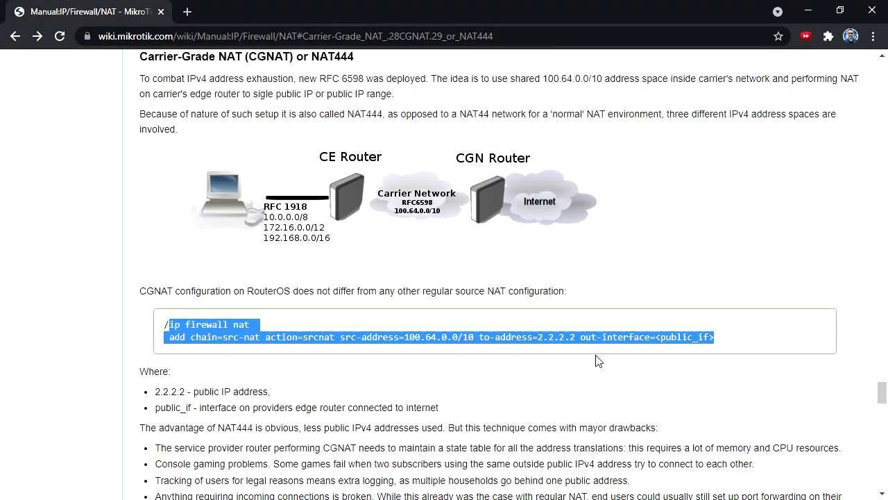
scroll(598, 360, "down", 3)
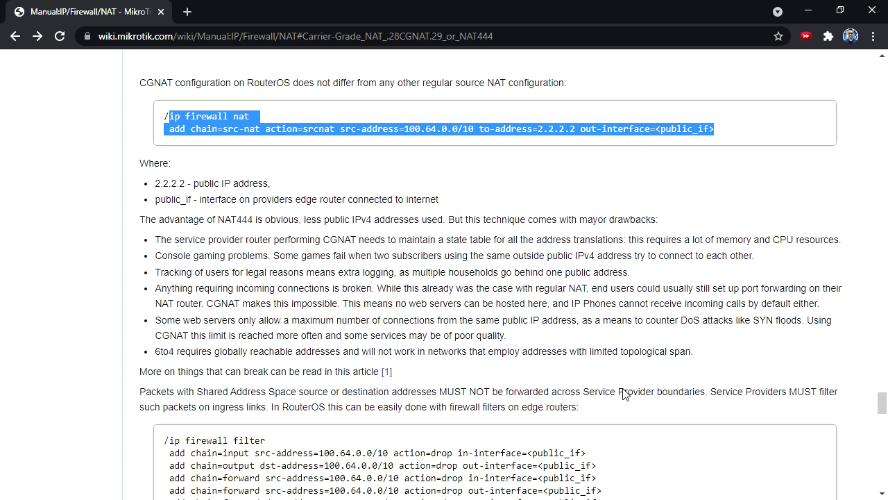
scroll(623, 393, "down", 2)
left_click_drag(632, 369, 157, 311)
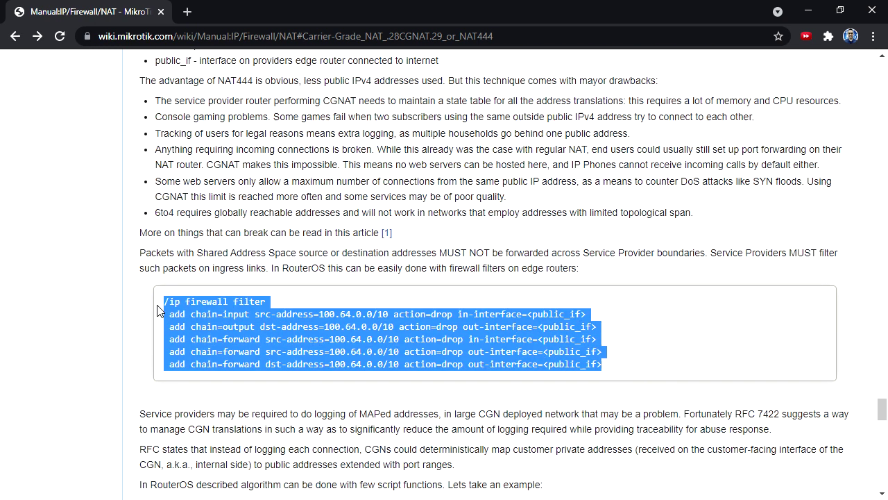
left_click_drag(291, 301, 161, 306)
right_click(242, 305)
left_click(267, 312)
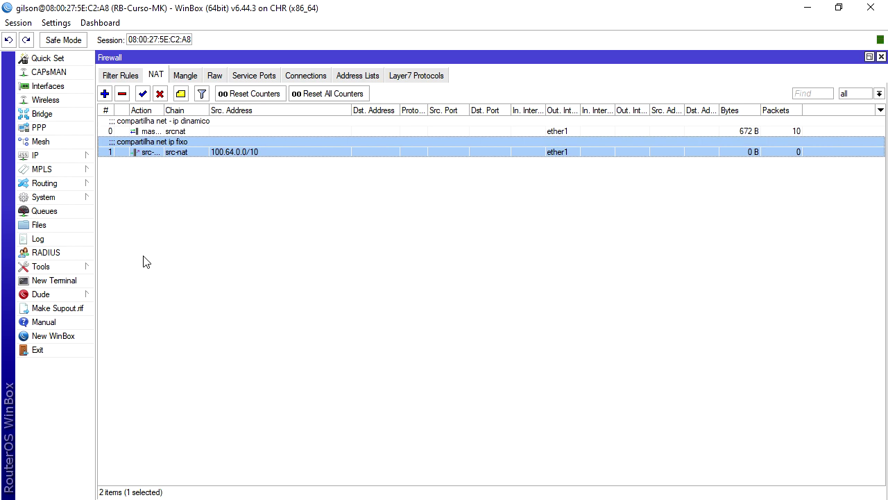
Switch to WinBox and enter the copied "/ip firewall filter" command in a new terminal
left_click(55, 281)
right_click(328, 235)
left_click(361, 293)
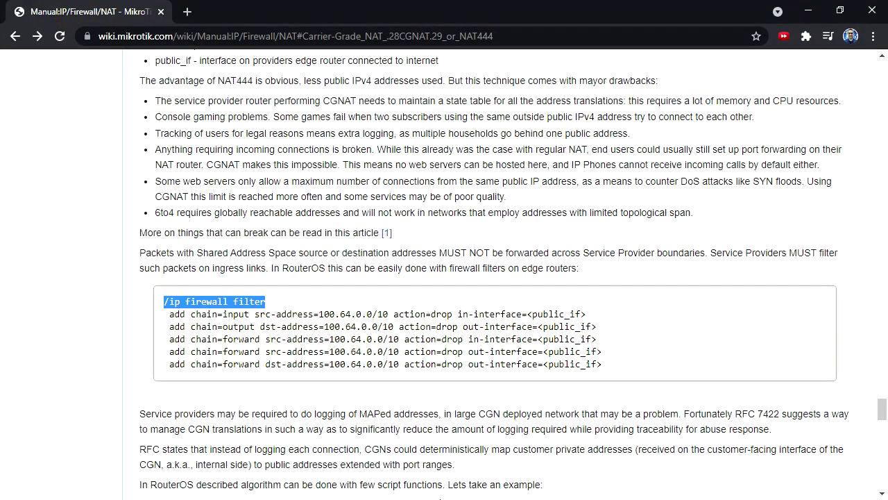
Copy the five "add chain" drop rules for 100.64.0.0/10 from the wiki and paste them into Notepad
left_click_drag(623, 369, 167, 314)
right_click(211, 308)
left_click(221, 318)
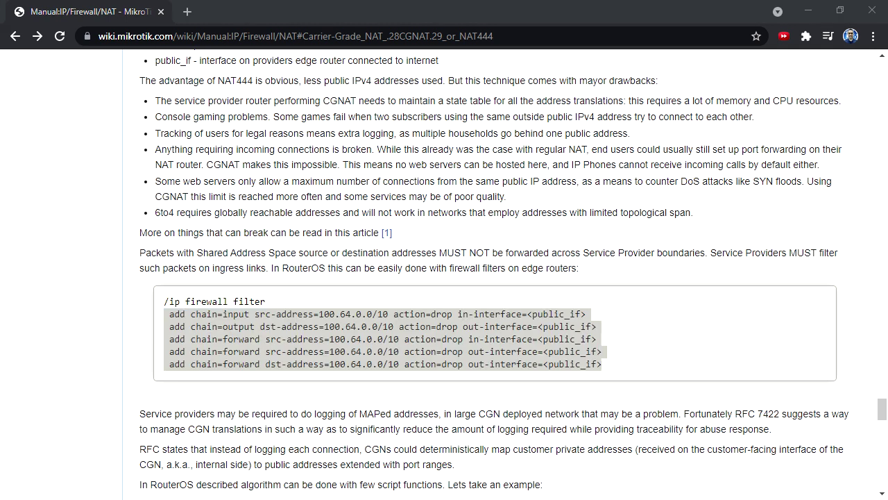
left_click_drag(887, 294, 416, 156)
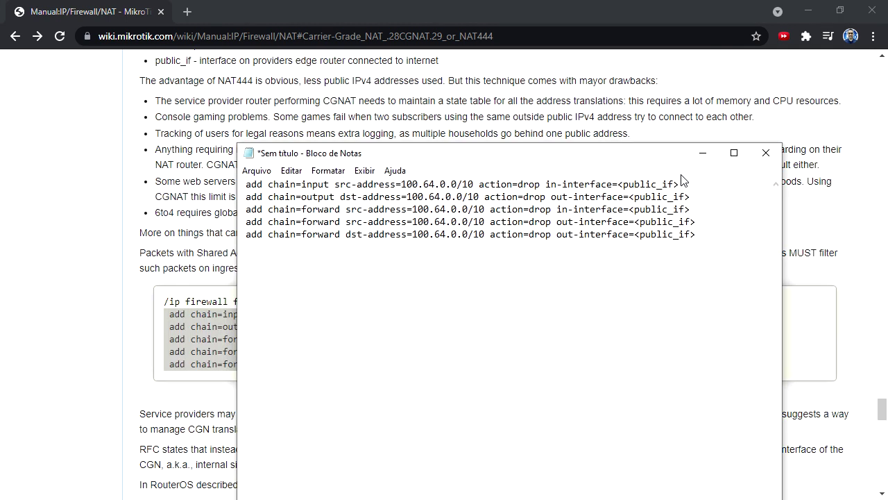
Replace the <public_if> placeholder with ether1 in all five rule lines and select the finished text for copying
left_click_drag(690, 188, 618, 186)
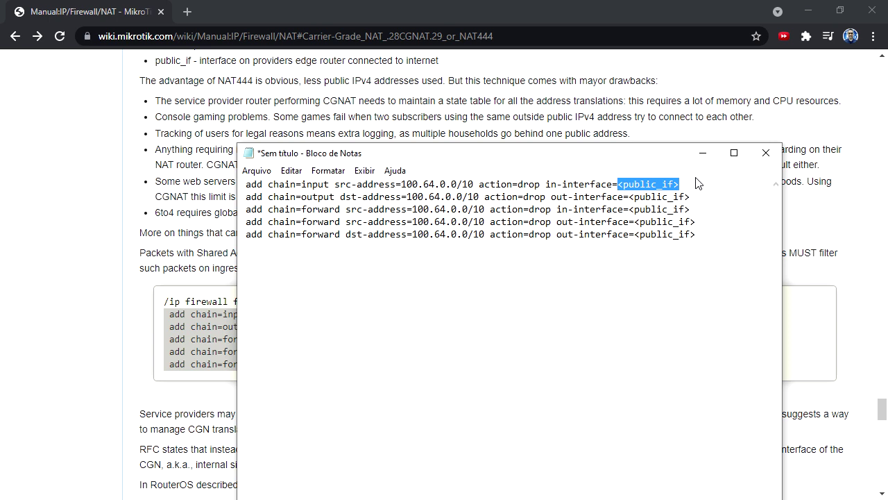
type("ether1")
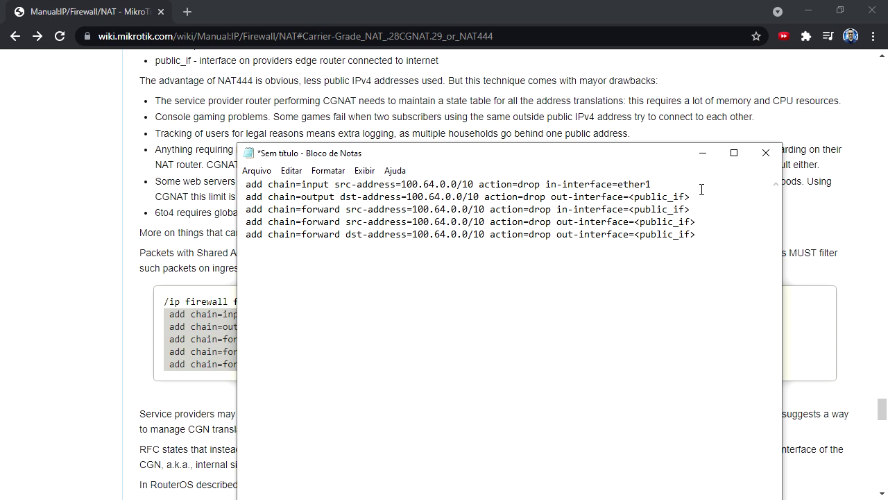
left_click_drag(702, 187, 629, 197)
key("ctrl+c")
key("ctrl+v")
left_click_drag(693, 209, 634, 221)
key("ctrl+v")
key("ctrl+v")
left_click_drag(696, 234, 248, 153)
key("ctrl+v")
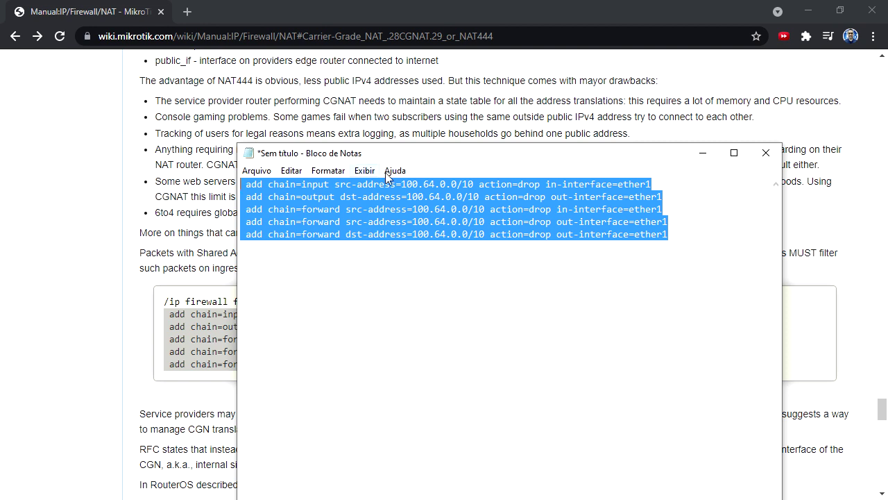
Paste the five edited drop rules into the WinBox terminal at the /ip firewall filter level and run them
left_click_drag(590, 162, 606, 94)
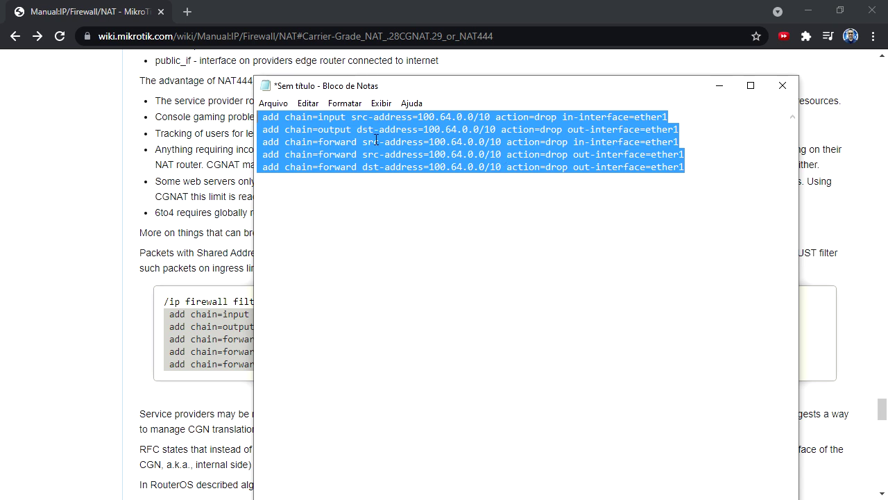
left_click(717, 86)
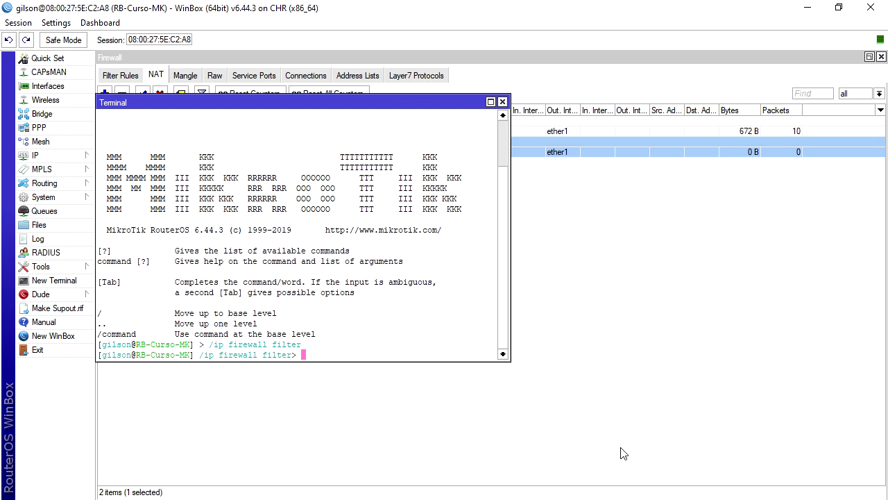
right_click(416, 295)
left_click(448, 354)
key("Return")
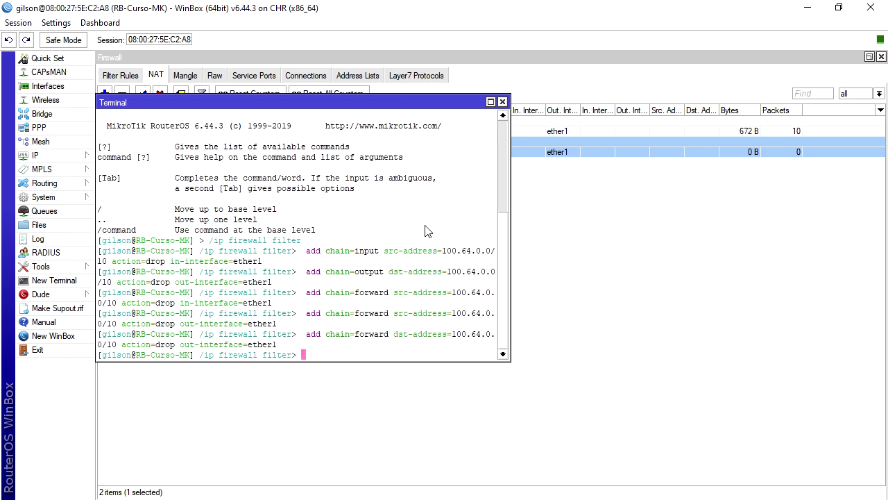
Move the terminal up from the firewall filter level to /ip with ".." commands, and close the terminal
type("..")
key("Return")
type(".")
key("Return")
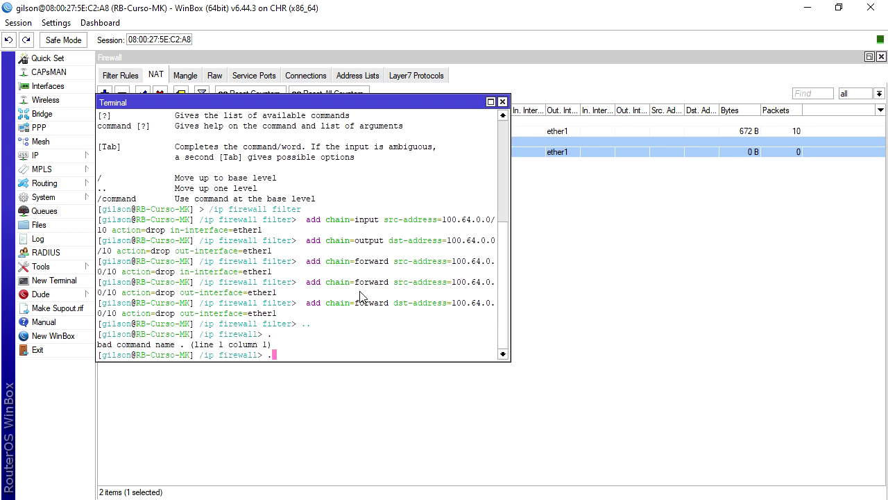
type("..")
key("Return")
type(".")
key("Return")
type("...")
key("Return")
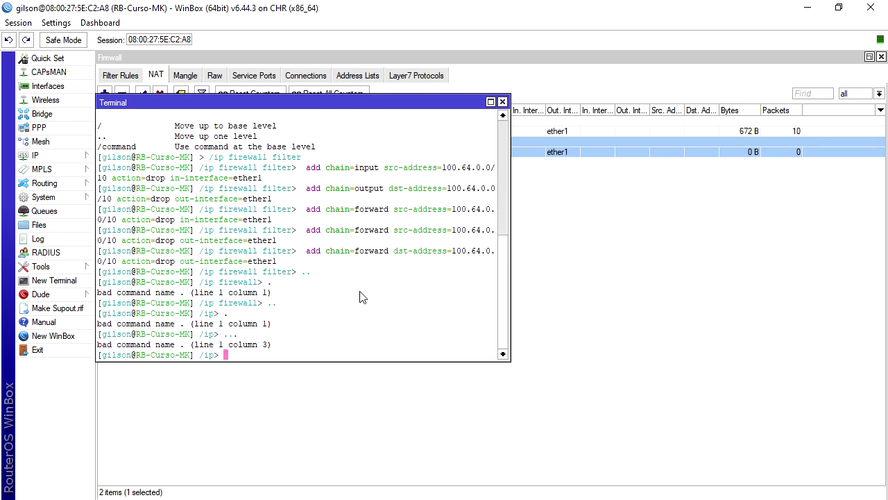
left_click(501, 108)
left_click(503, 102)
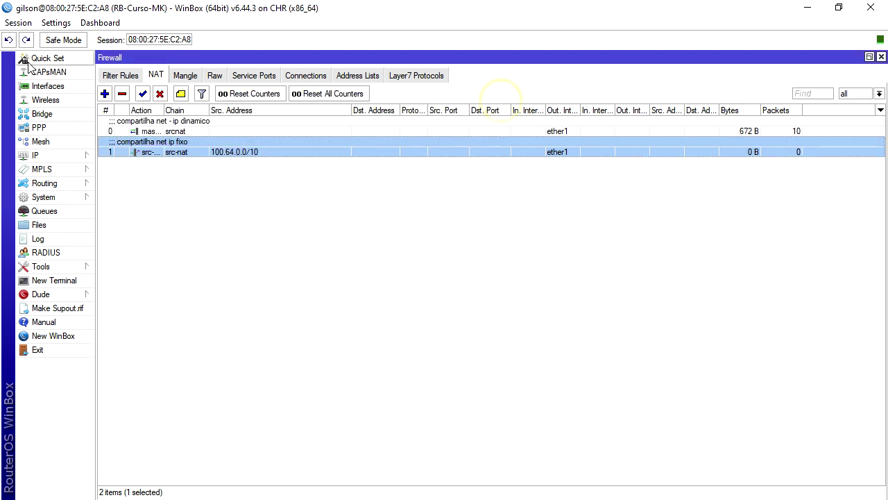
Examine the chains, addresses and interfaces of the five drop rules in the firewall's filter rules
left_click(120, 75)
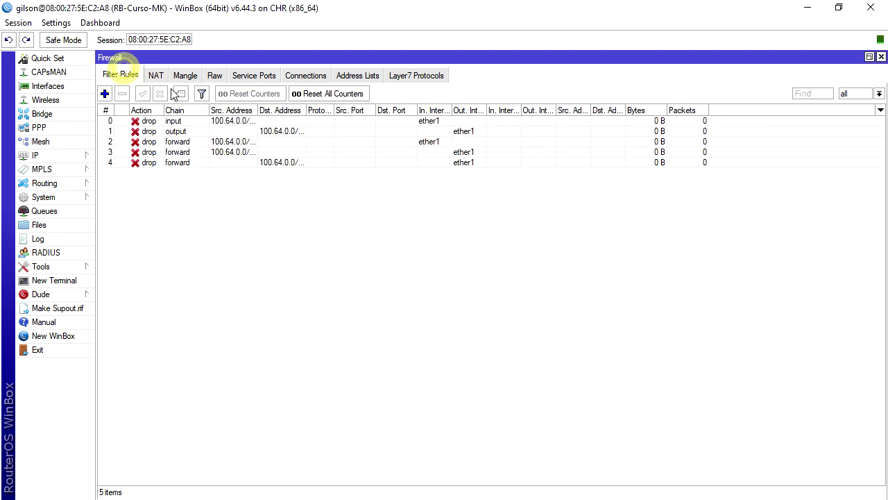
left_click(250, 123)
left_click(268, 143)
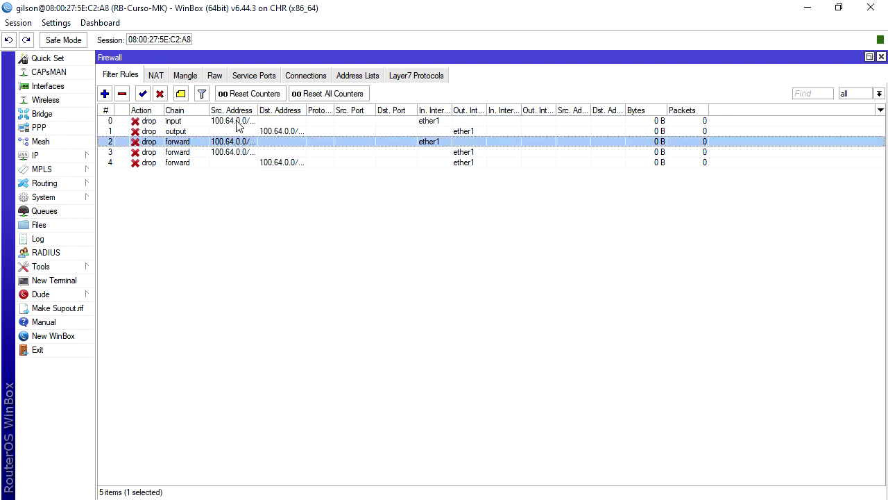
left_click(238, 124)
left_click(243, 131)
left_click(267, 142)
left_click(269, 151)
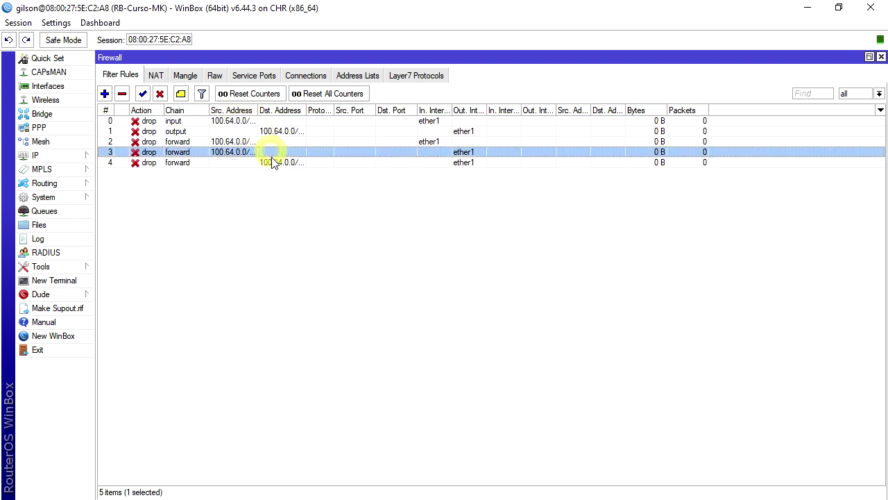
left_click(272, 163)
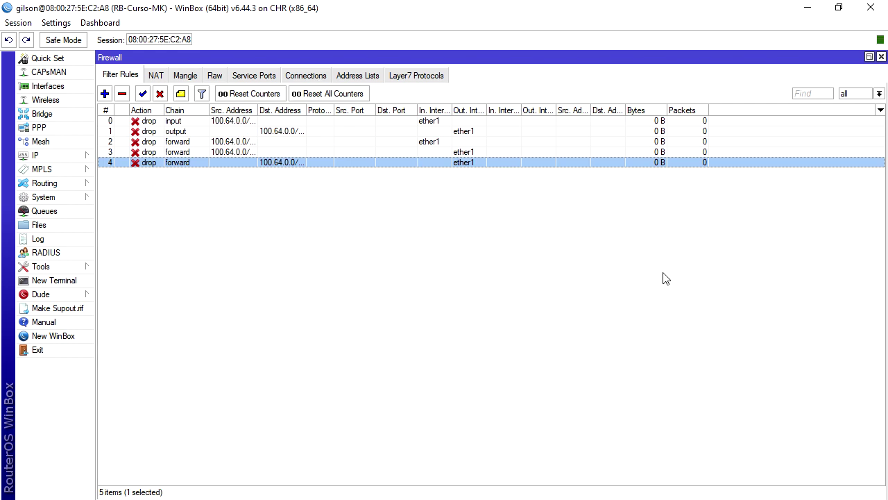
Switch to the wiki and copy the whole script defining the sqrt and addNatRules functions
key("alt+Tab")
scroll(471, 281, "down", 6)
scroll(457, 270, "up", 3)
scroll(352, 357, "down", 4)
scroll(375, 221, "up", 1)
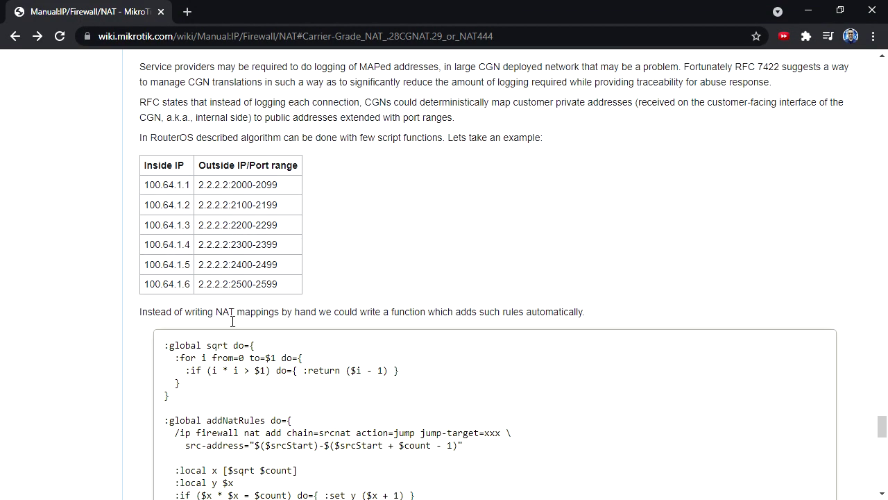
scroll(243, 347, "down", 2)
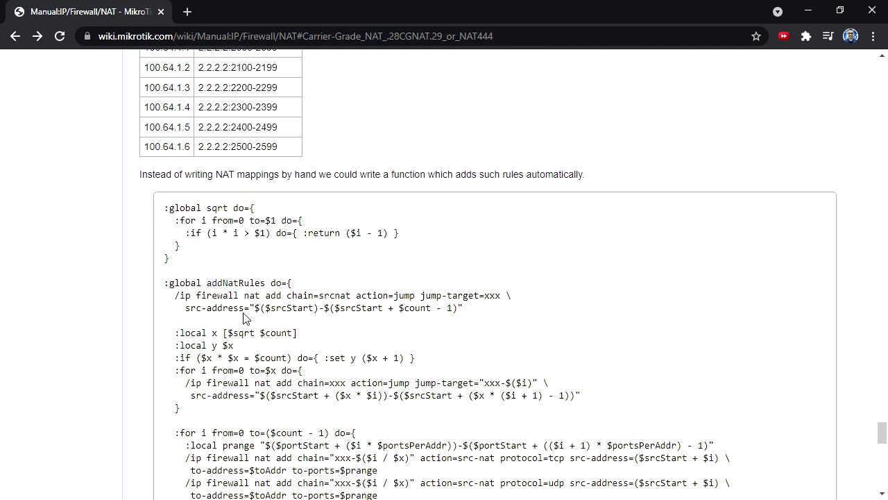
left_click_drag(164, 207, 195, 385)
scroll(218, 238, "down", 2)
right_click(230, 320)
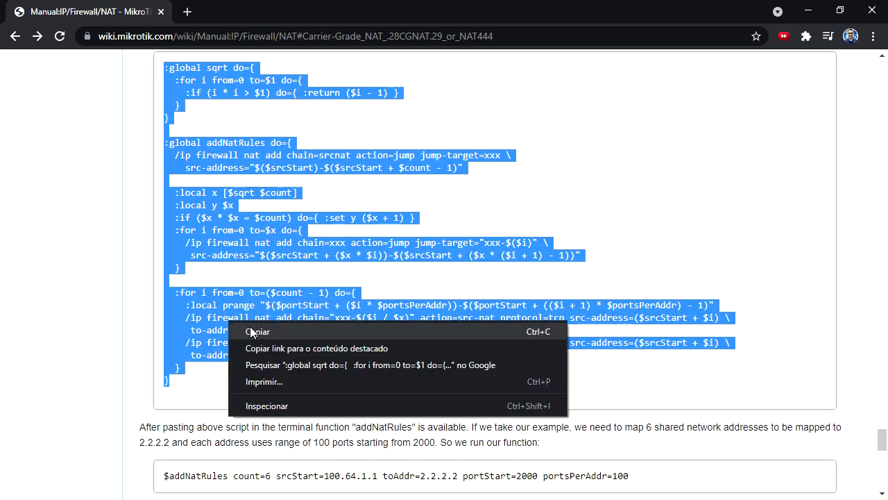
left_click(249, 331)
Review the inside-to-outside port range table, the addNatRules script and its example function call
scroll(333, 208, "up", 2)
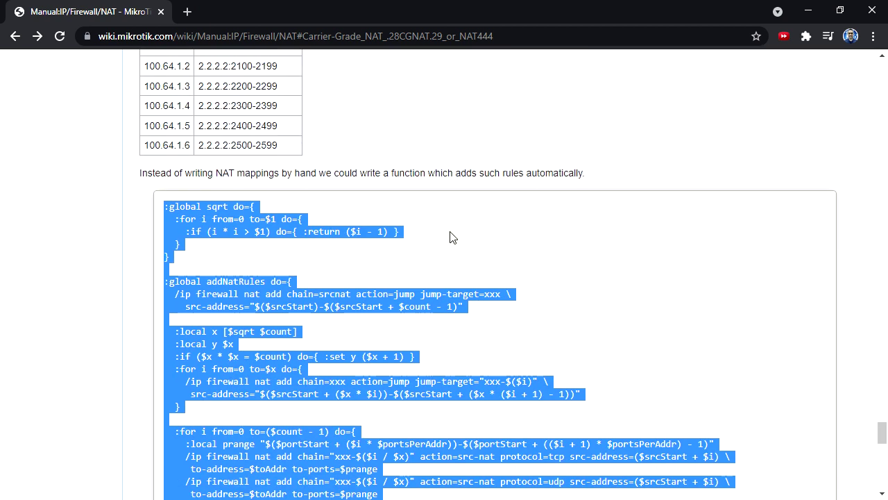
scroll(469, 223, "down", 2)
scroll(479, 207, "up", 4)
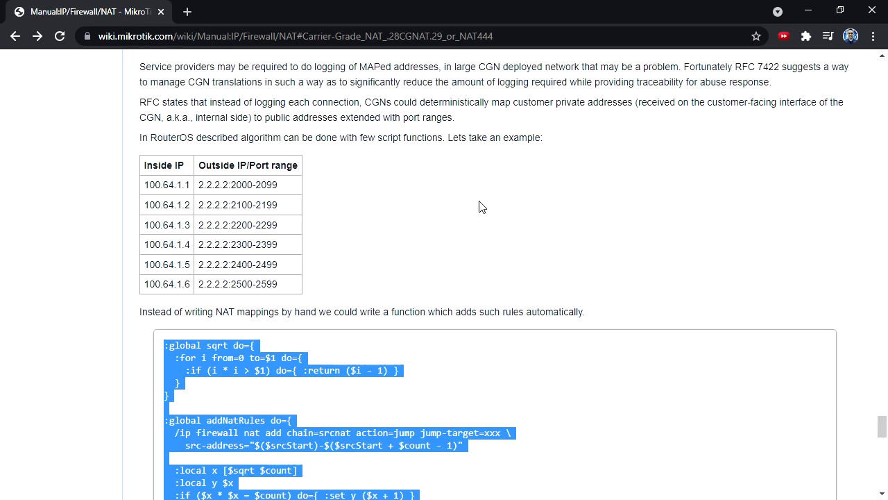
scroll(479, 206, "down", 3)
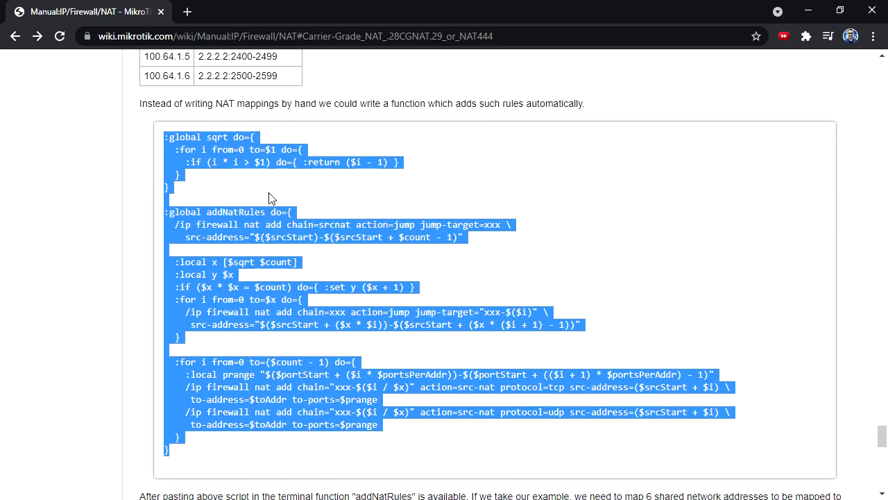
scroll(487, 182, "down", 3)
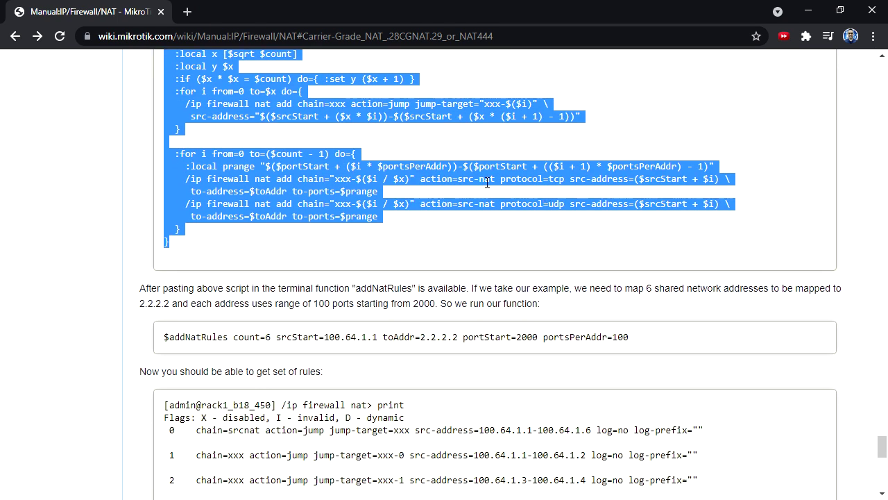
scroll(477, 179, "up", 1)
scroll(456, 291, "up", 1)
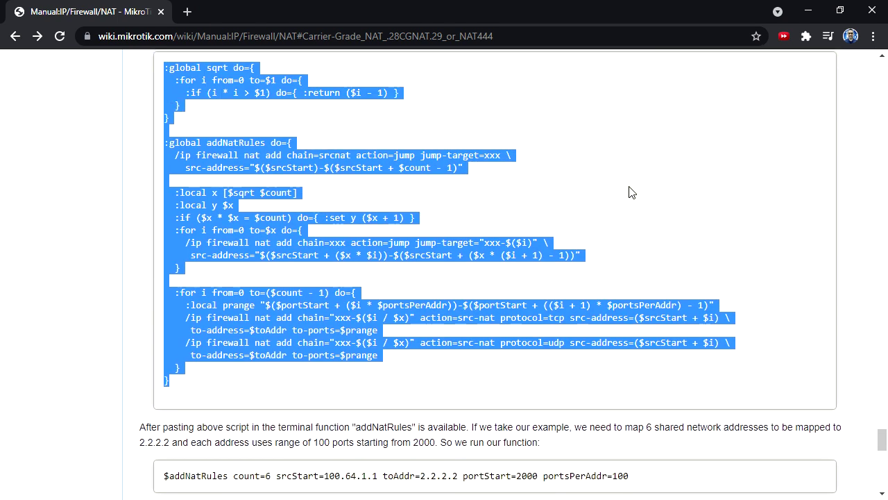
Switch to WinBox, paste the copied sqrt and addNatRules script into a new terminal, and check the pasted lines
left_click(816, 15)
left_click(54, 281)
right_click(367, 221)
left_click(398, 277)
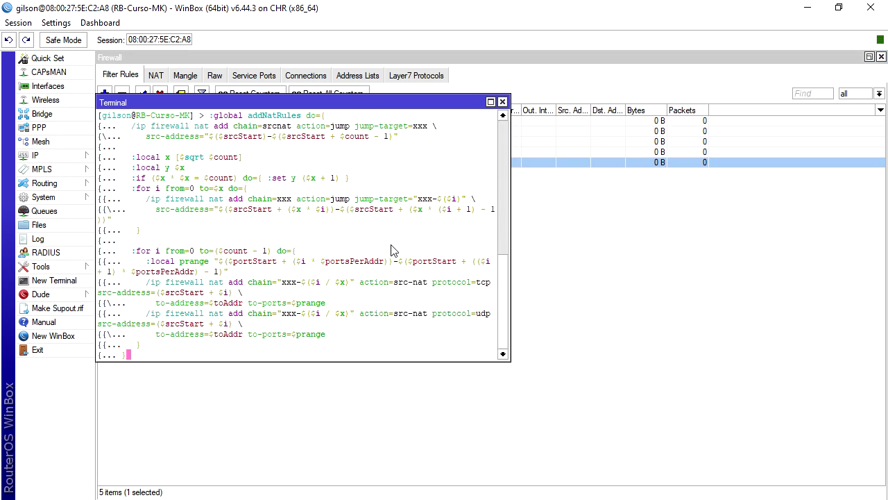
scroll(368, 250, "up", 6)
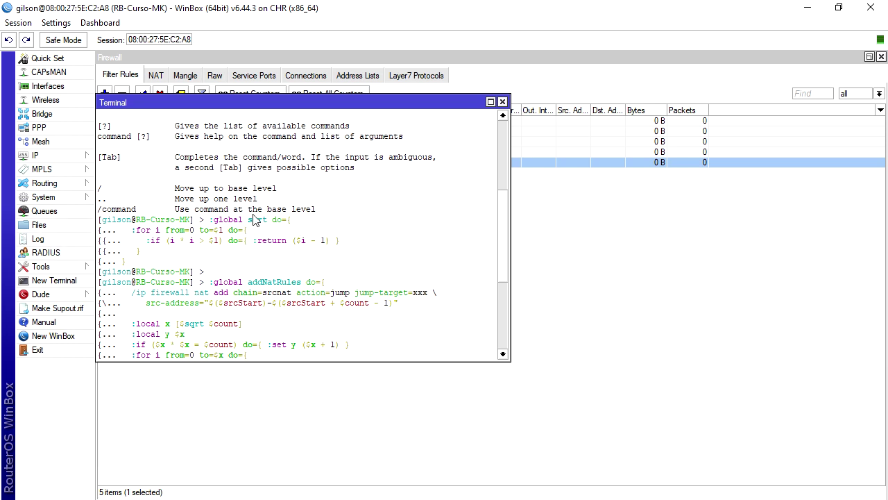
Open the script list and locate the addNatRules and sqrt variables in the script environment
left_click(43, 197)
left_click(119, 422)
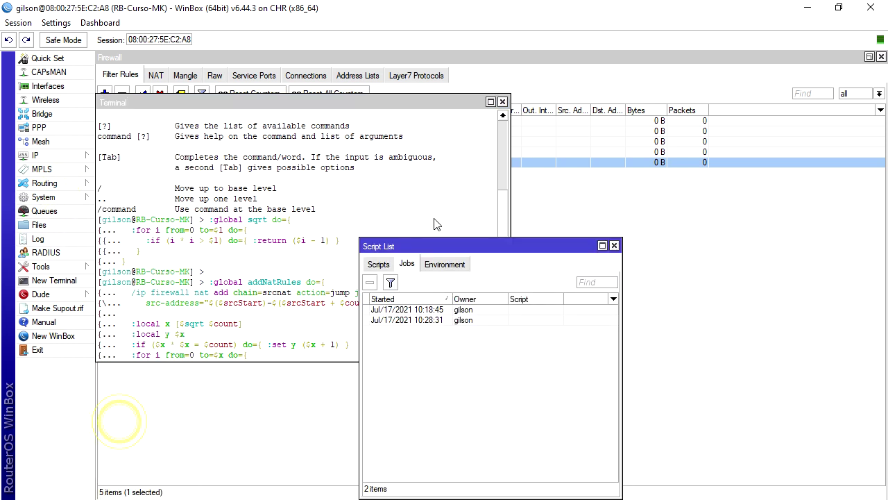
left_click(388, 265)
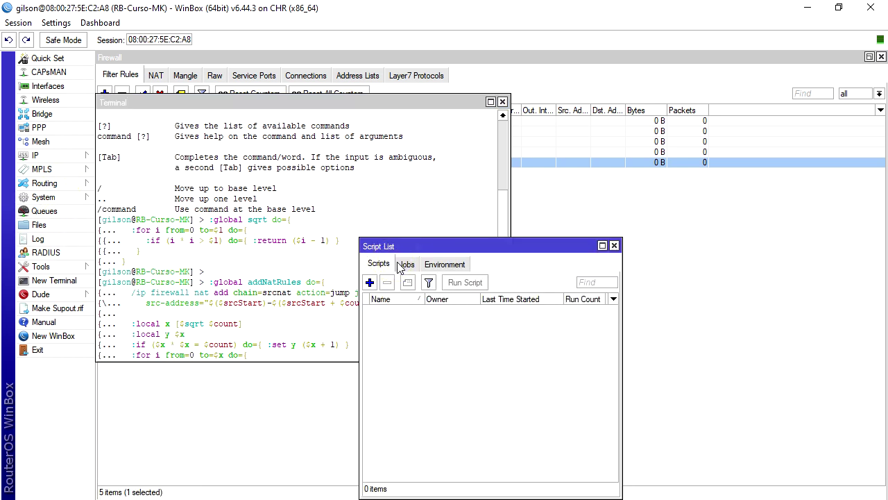
left_click(437, 265)
left_click(427, 320)
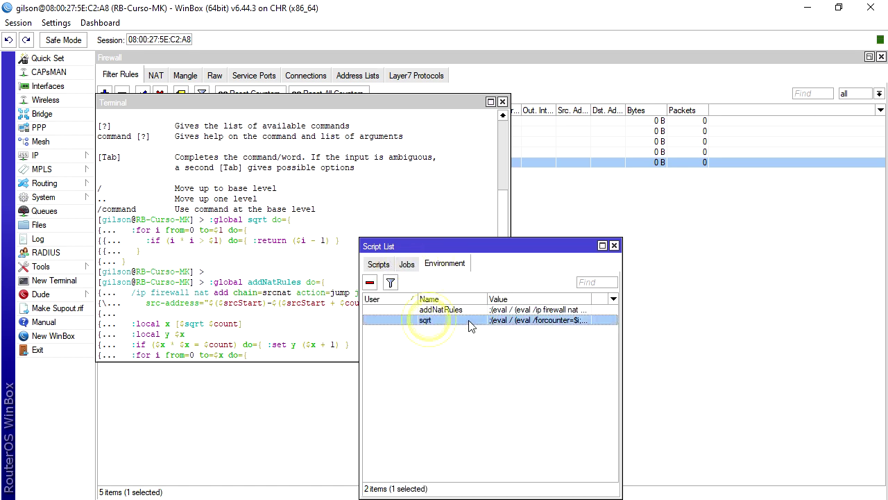
left_click_drag(487, 298, 492, 297)
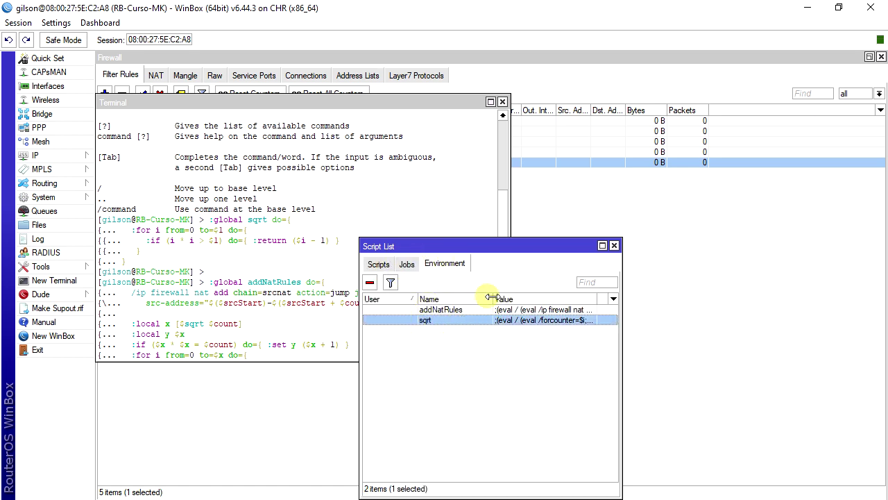
Inspect the stored values of the addNatRules and sqrt variables, and close the terminal and script list
double_click(565, 310)
left_click(490, 282)
key("ctrl+a")
left_click(539, 270)
double_click(496, 320)
left_click(539, 270)
left_click(502, 102)
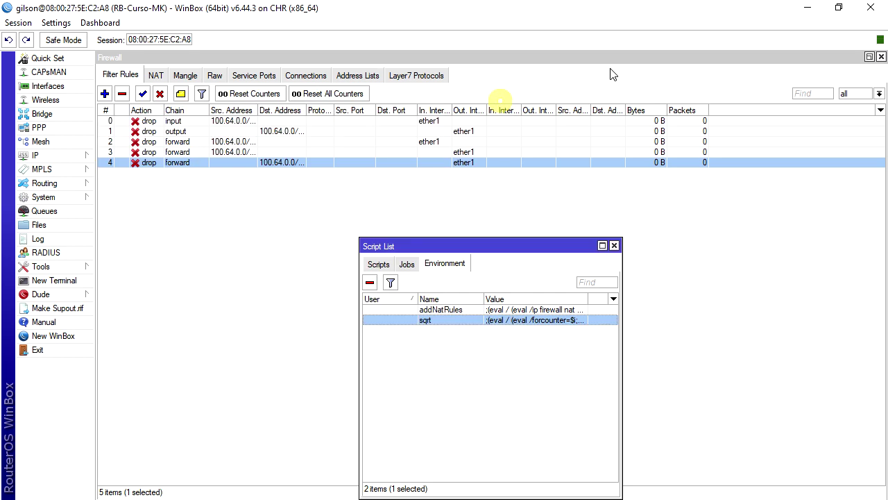
left_click(614, 245)
Switch to the wiki and copy the example call $addNatRules count=6 srcStart=100.64.1.1 toAddr=2.2.2.2 portStart=2000 portsPerAddr=100
left_click(809, 6)
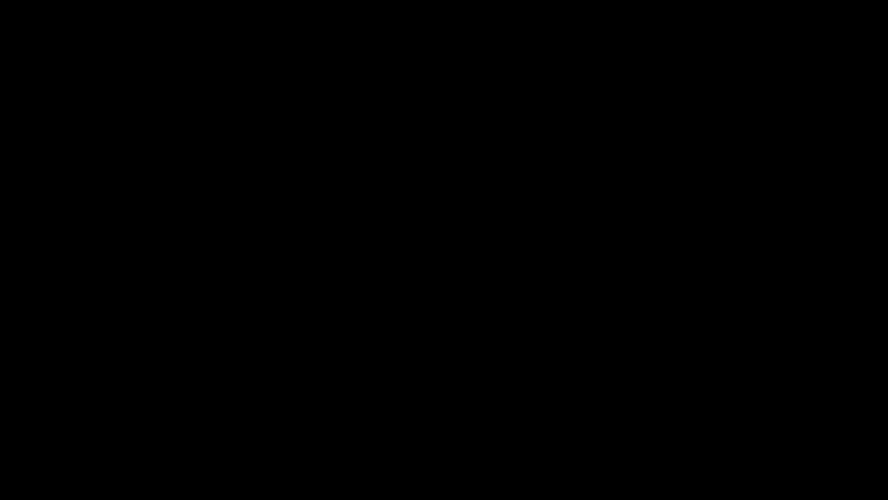
scroll(305, 174, "up", 4)
scroll(302, 269, "down", 4)
scroll(302, 269, "down", 2)
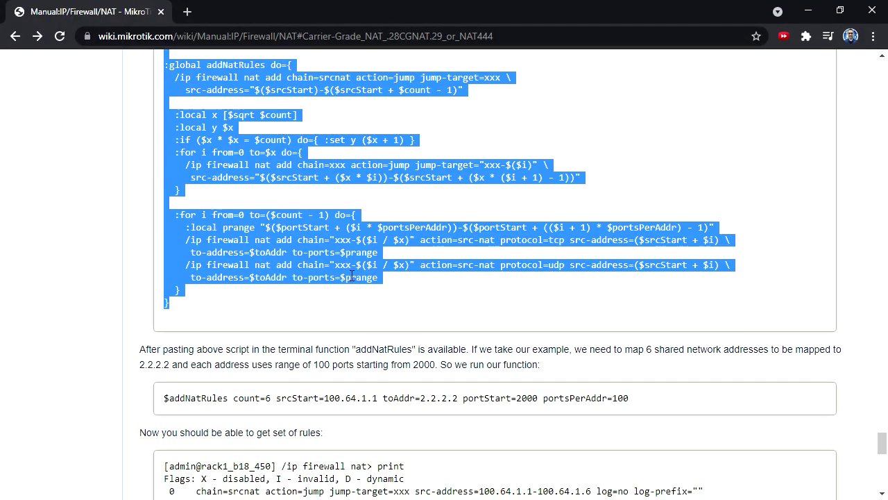
left_click_drag(644, 268, 154, 276)
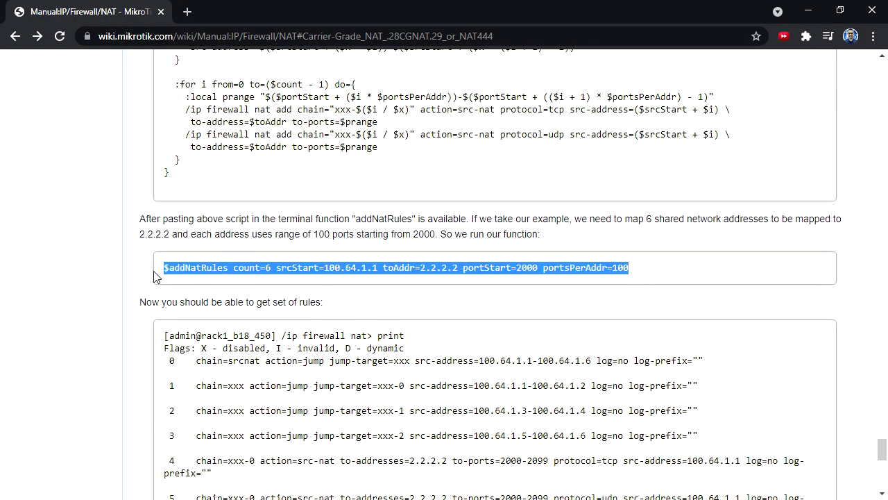
right_click(217, 278)
left_click(251, 280)
Switch to WinBox, open a new terminal, and close the firewall window and the old terminal behind it
key("alt+Tab")
left_click(55, 281)
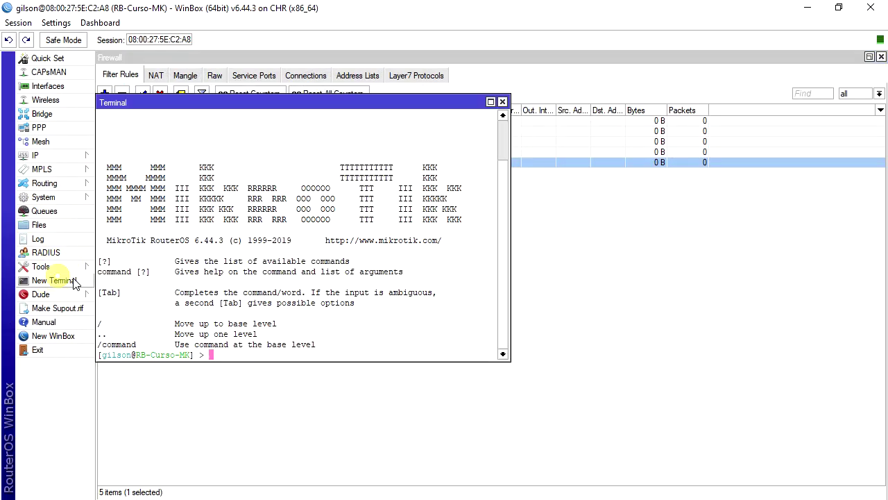
left_click_drag(407, 105, 592, 144)
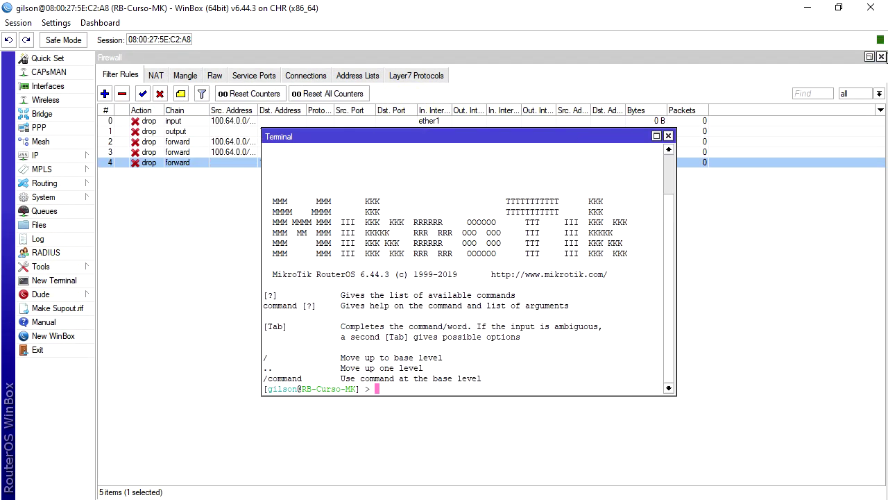
left_click(881, 56)
left_click(882, 56)
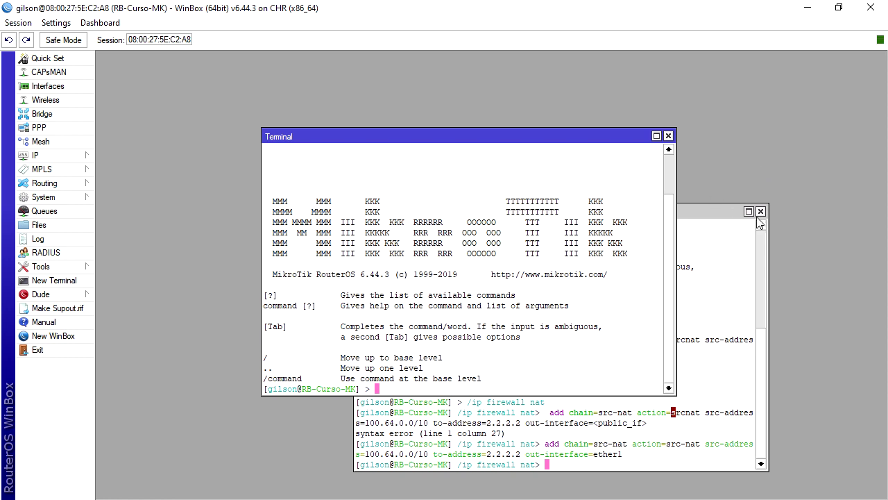
left_click(760, 211)
right_click(581, 222)
left_click(604, 283)
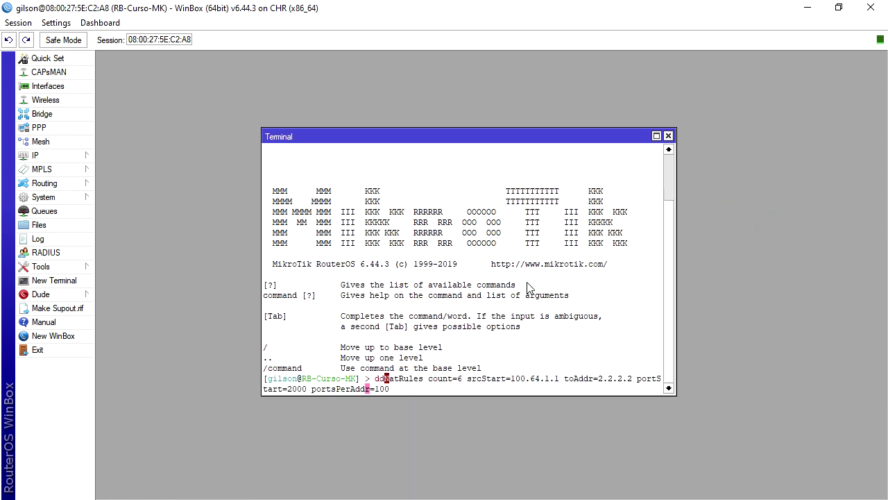
left_click(668, 135)
Open a new terminal and paste the copied $addNatRules call without running it
left_click(77, 280)
right_click(517, 268)
left_click(531, 322)
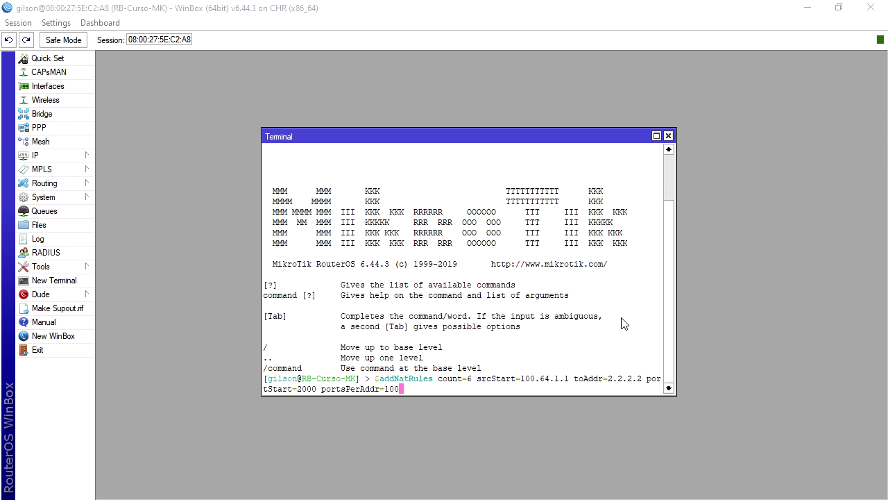
Set the count parameter of the pasted addNatRules call to 64
key("Left")
key("Left")
key("Left")
key("Left")
key("Left")
key("Left")
key("Left")
key("Left")
key("Left")
key("Left")
key("Left")
key("Left")
key("Left")
key("Left")
key("Left")
key("Left")
key("Left")
key("Left")
key("Left")
key("Left")
key("Left")
key("Left")
key("Left")
key("Left")
key("Left")
key("Left")
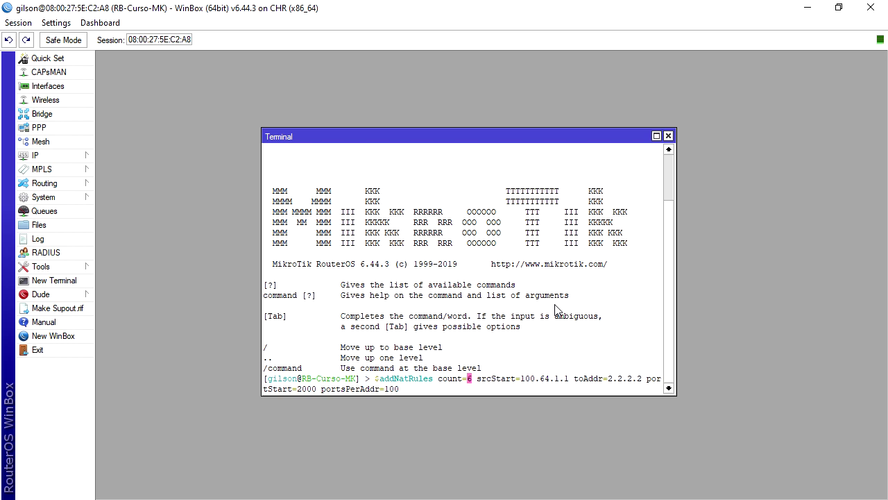
type("64")
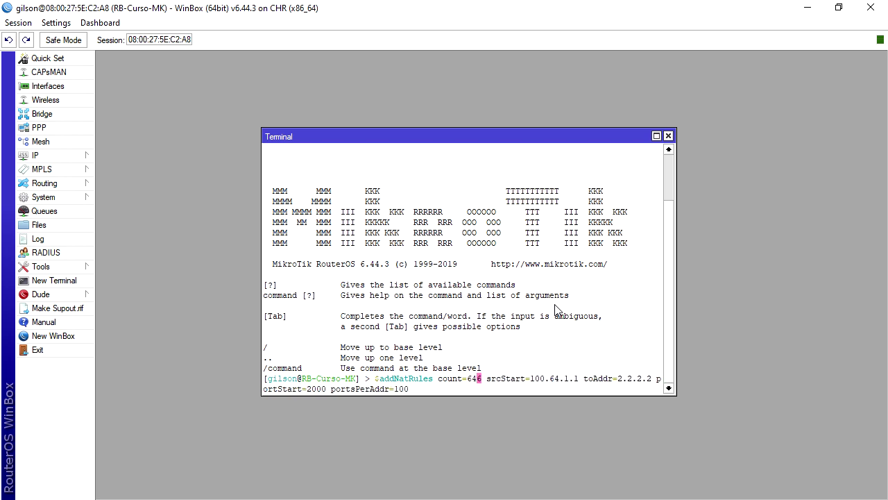
key("Delete")
Try a count of 32 in the addNatRules call and restore the count of 64
key("BackSpace")
key("BackSpace")
type("32")
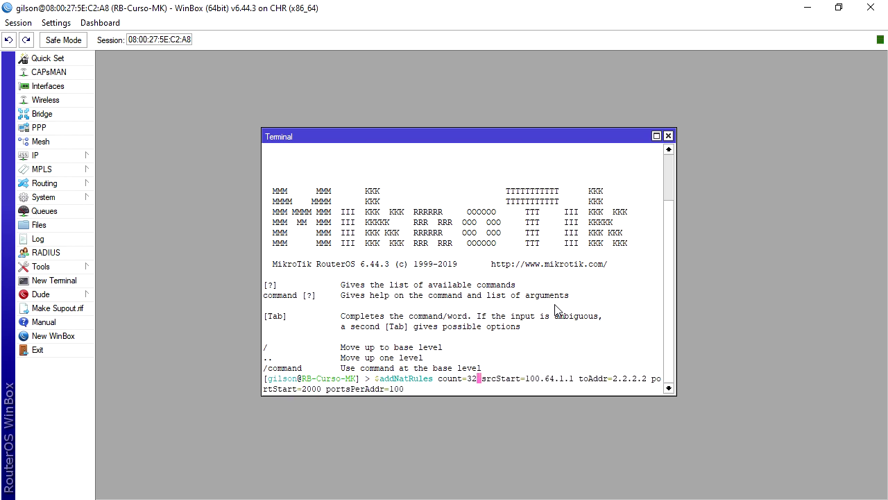
key("BackSpace")
key("BackSpace")
type("64")
Try other third octets such as 50 in the srcStart address and restore it to 100.64.1.1
key("Right")
key("Right")
key("Right")
key("Right")
key("Right")
key("Right")
key("Right")
key("Right")
key("Right")
key("Right")
key("Right")
key("Right")
key("Right")
key("Right")
key("Right")
key("Right")
key("Right")
key("Left")
key("Left")
key("Left")
key("Left")
key("Left")
key("Left")
key("Right")
key("Right")
key("Right")
key("Right")
key("Right")
key("Right")
key("Right")
key("Left")
key("Left")
key("Left")
key("Left")
key("Left")
key("Left")
key("Left")
key("Left")
key("Right")
key("Right")
key("Right")
key("Right")
key("Right")
key("Right")
type("00")
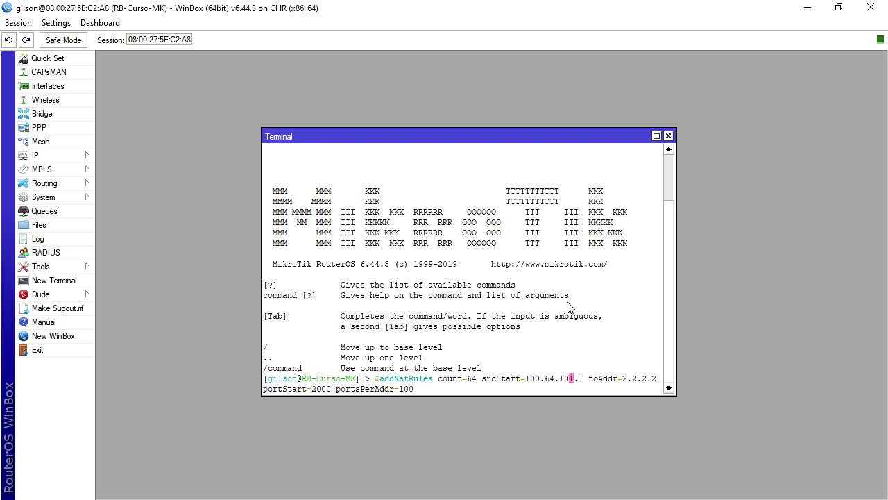
key("BackSpace")
key("BackSpace")
key("BackSpace")
type("50")
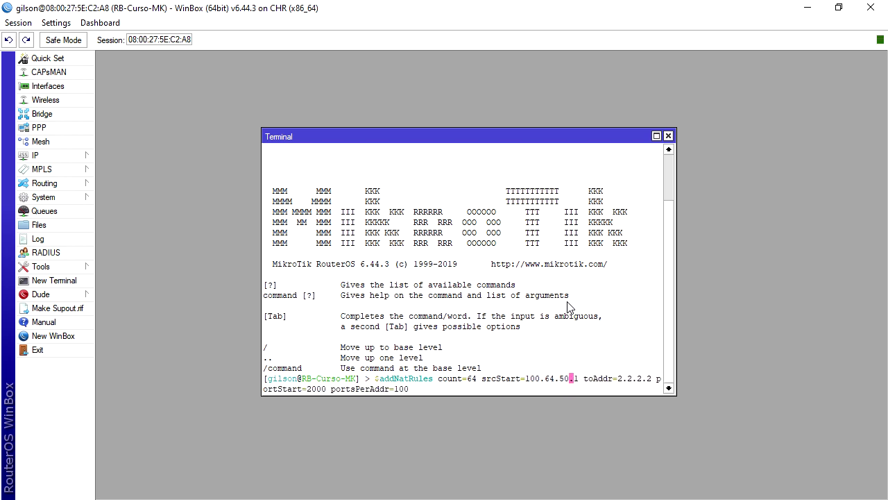
key("BackSpace")
key("BackSpace")
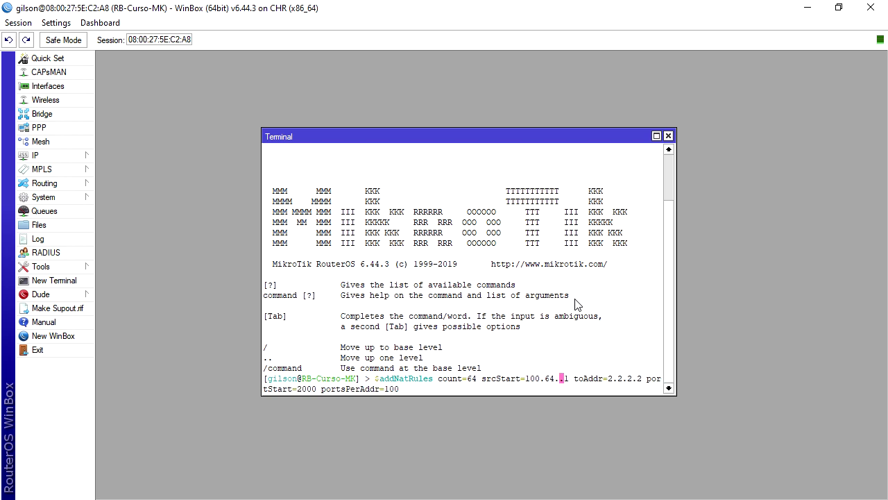
type("1")
Examine the count, srcStart and toAddr parameters of the pasted addNatRules call
key("Right")
key("Right")
key("Right")
key("Right")
key("Right")
key("Right")
key("Right")
key("Right")
key("Right")
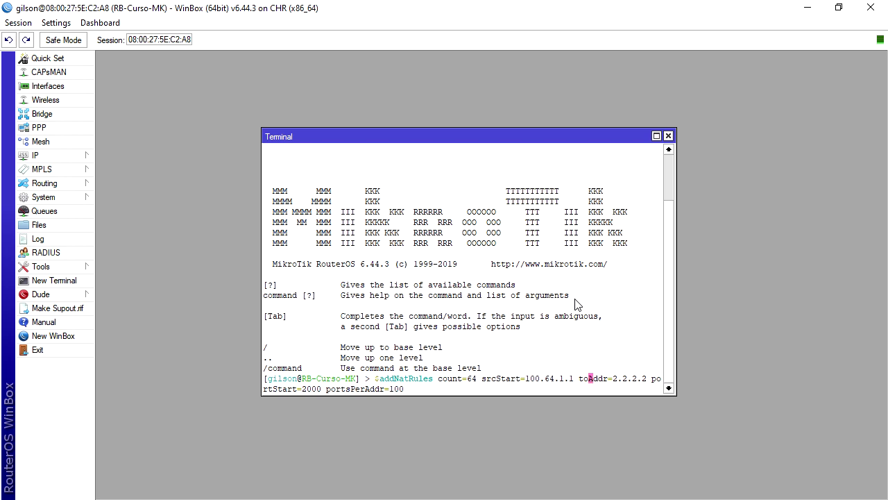
key("Right")
key("Right")
key("Right")
key("Right")
key("Right")
key("Left")
key("Left")
key("Left")
key("Left")
key("Left")
key("Left")
key("Left")
key("Left")
key("Left")
key("Left")
key("Left")
key("Left")
key("Left")
key("Left")
key("Left")
key("Left")
key("Left")
key("Left")
key("Left")
key("Left")
key("Left")
key("Left")
key("Left")
key("Left")
key("Left")
Set the portStart parameter of the addNatRules call to 1000
key("Right")
key("Right")
key("Right")
key("Right")
key("Right")
key("Right")
key("Right")
key("Right")
key("Right")
key("Right")
key("Right")
key("Right")
key("Right")
key("Right")
key("Right")
key("Right")
key("Right")
key("Right")
key("Right")
key("Right")
key("Right")
key("Right")
key("Right")
key("Right")
key("Right")
key("Right")
key("Right")
key("Right")
key("Right")
key("Right")
key("Right")
key("Right")
key("Right")
key("Right")
key("Right")
key("Right")
key("Right")
key("Right")
key("Right")
key("Right")
key("Left")
key("Left")
key("Left")
key("Left")
key("Left")
key("Left")
key("Right")
key("Right")
key("Right")
key("Right")
key("Right")
key("Right")
key("Right")
key("Right")
key("Right")
key("Right")
key("Right")
key("Right")
key("Right")
key("Right")
key("Right")
key("Right")
key("Right")
key("Right")
key("Right")
key("Right")
key("Left")
key("Left")
key("Right")
key("Right")
key("Left")
key("Left")
key("Left")
key("Delete")
type("1")
Set portsPerAddr to 1000 and run the addNatRules call to generate the NAT rules
key("Right")
key("Right")
key("Right")
key("Left")
key("Left")
key("Left")
key("Left")
key("Right")
key("Right")
key("Right")
key("Right")
key("Right")
key("Right")
key("Right")
key("Right")
key("Right")
key("Right")
key("Right")
key("Right")
key("Right")
key("Right")
key("Right")
key("Right")
key("Right")
key("Right")
key("Right")
key("Right")
key("Left")
key("Left")
key("Left")
key("Left")
key("Return")
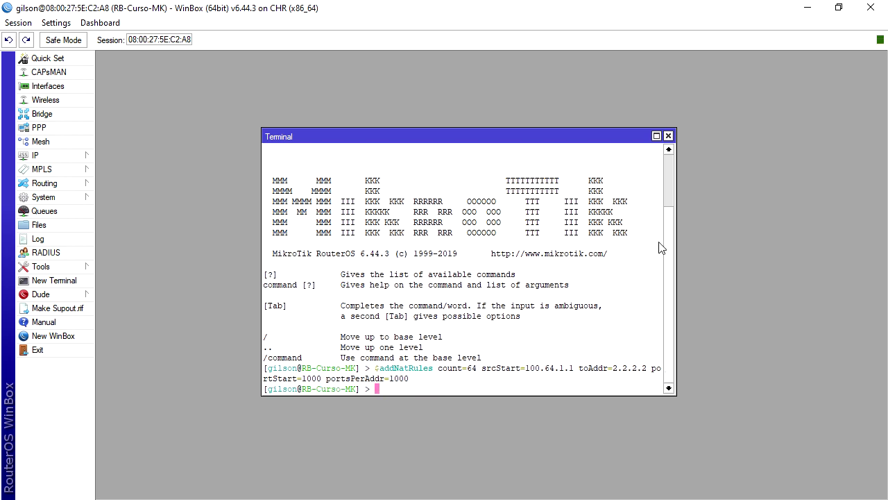
Open the firewall's NAT rules and look through the generated jump and src-nat entries from start to end
left_click(52, 155)
left_click(153, 269)
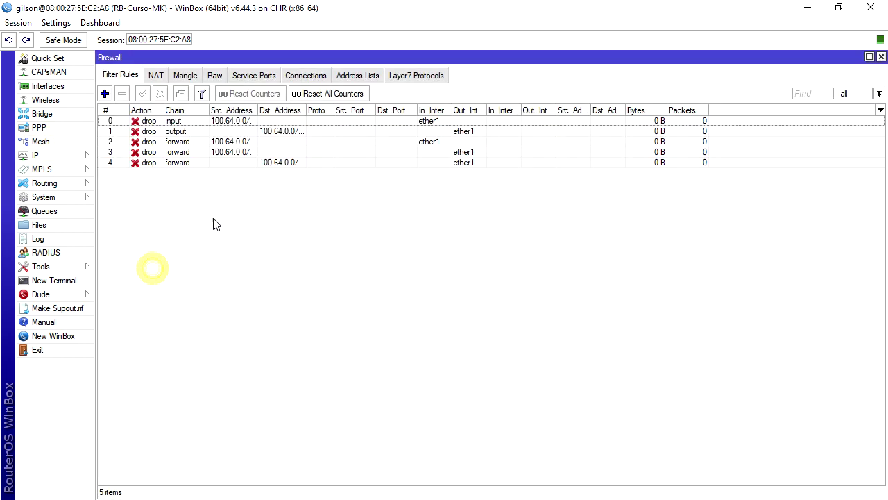
left_click(160, 75)
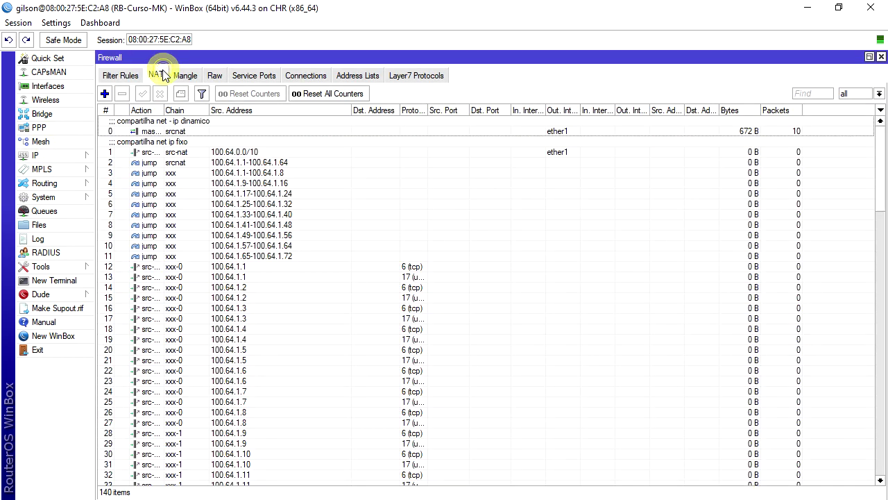
left_click(333, 154)
scroll(406, 257, "down", 2)
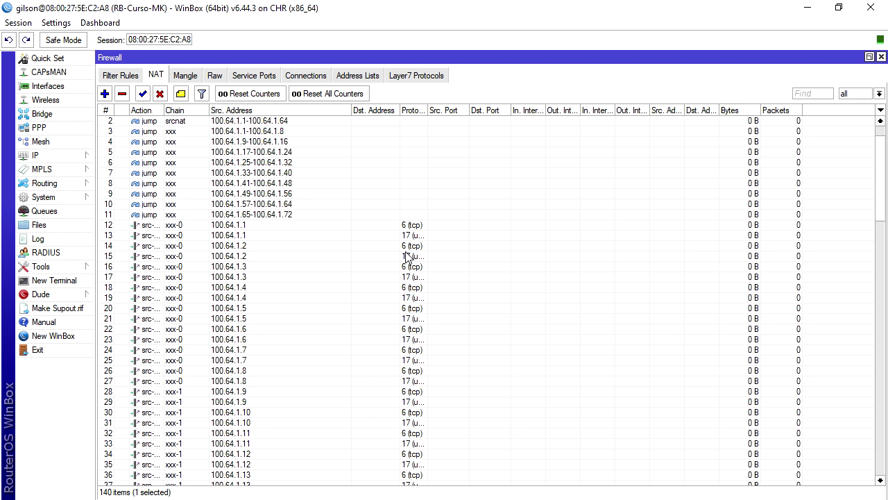
scroll(406, 256, "down", 8)
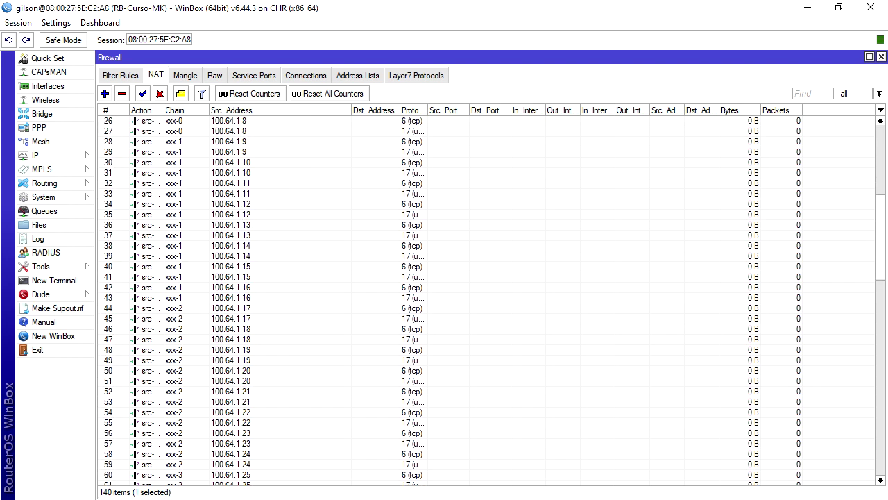
left_click_drag(882, 229, 870, 442)
left_click_drag(870, 482, 833, 100)
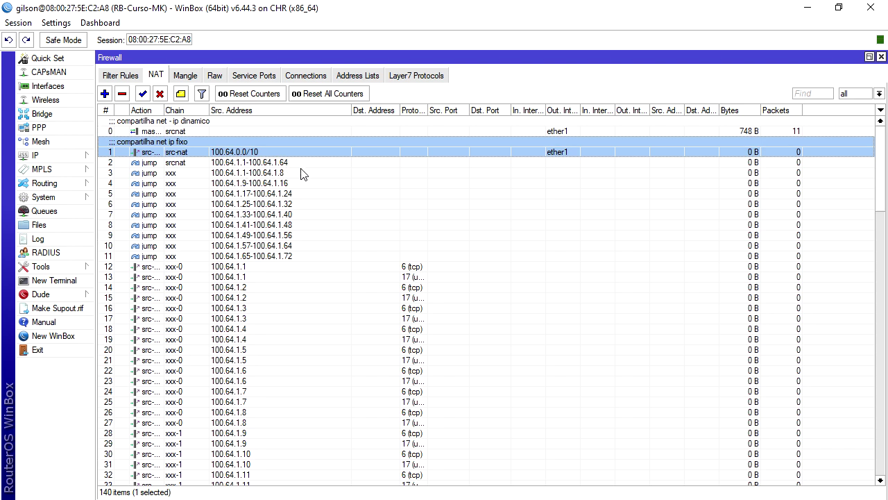
Inspect the action and general settings of the jump rule for 100.64.1.1-100.64.1.8, and close it
double_click(263, 172)
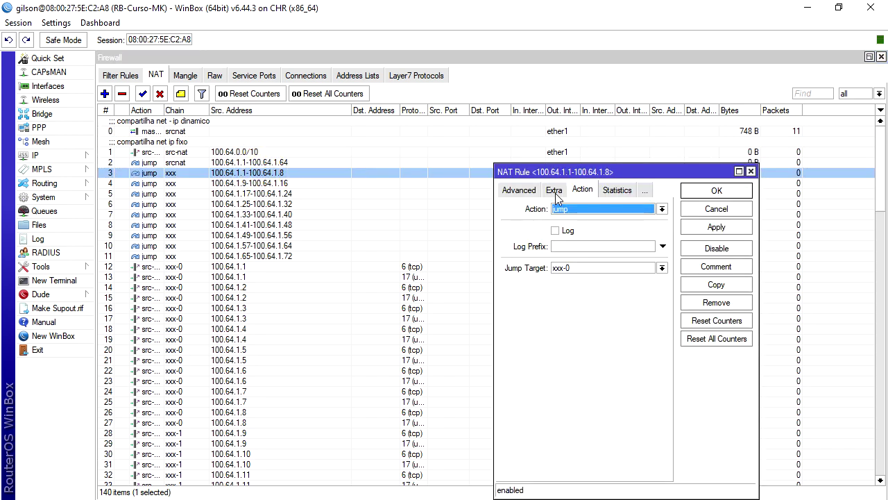
left_click(507, 190)
left_click(512, 189)
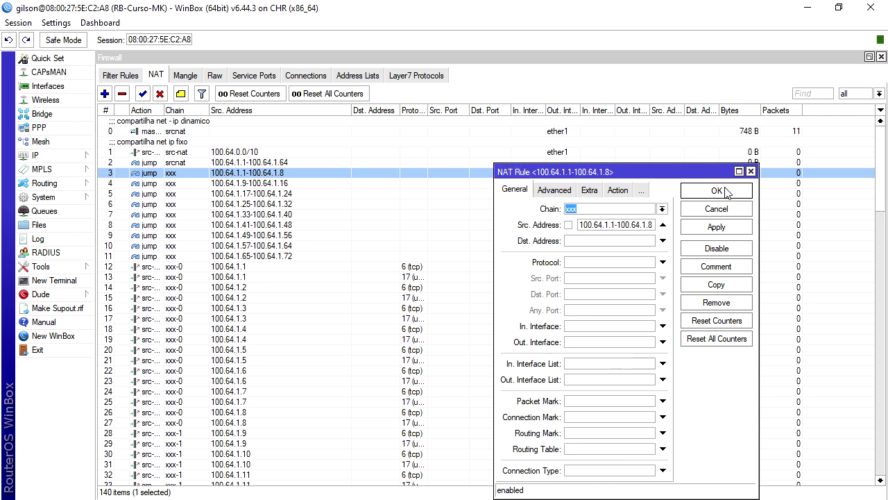
left_click(719, 190)
Inspect the source address range of the srcnat jump rule for 100.64.1.1-100.64.1.64, and close the rule without changes
double_click(289, 161)
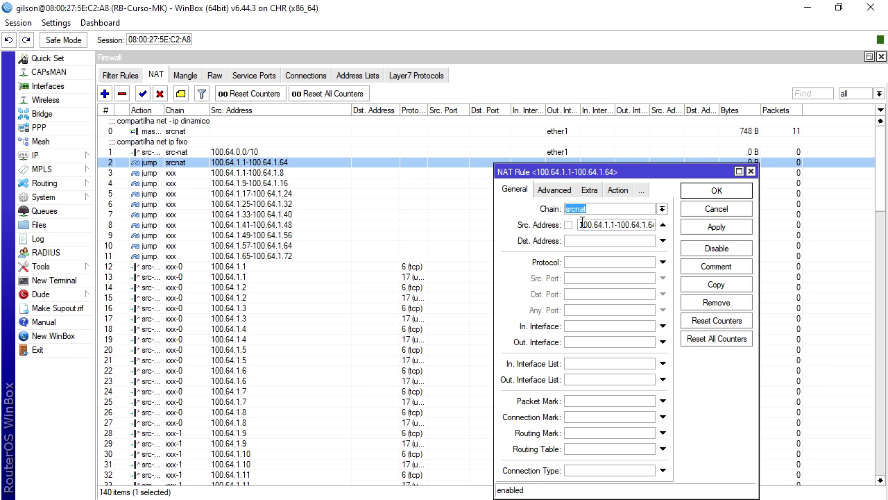
left_click(610, 225)
key("End")
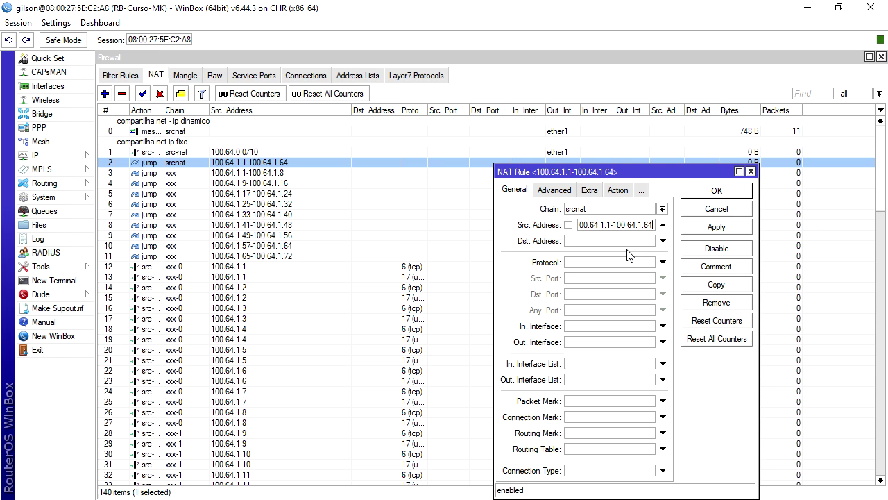
left_click(705, 208)
Go through the xxx-chain jump rules one by one, from 100.64.1.1-100.64.1.8 to 100.64.1.65-100.64.1.72
left_click(289, 172)
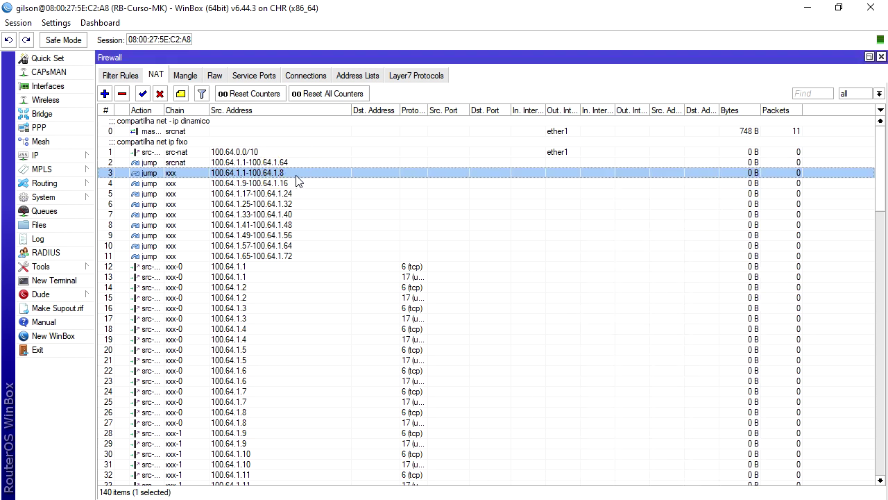
left_click(236, 184)
left_click(244, 194)
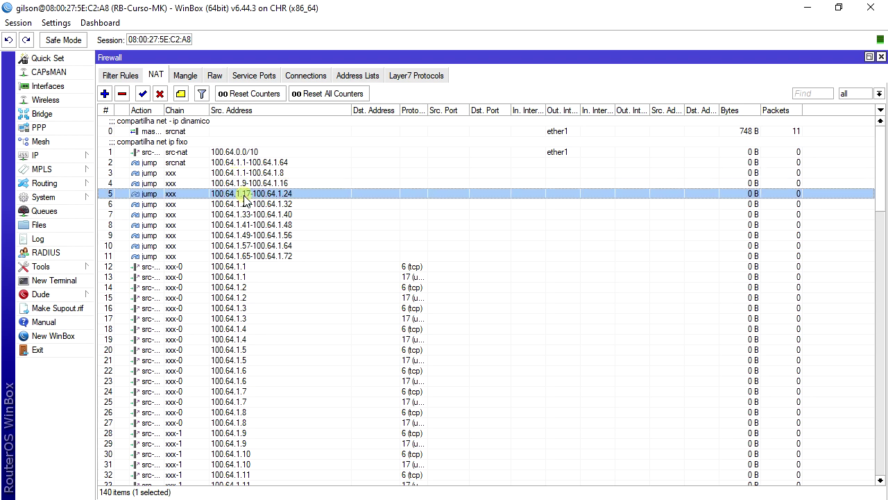
left_click(247, 205)
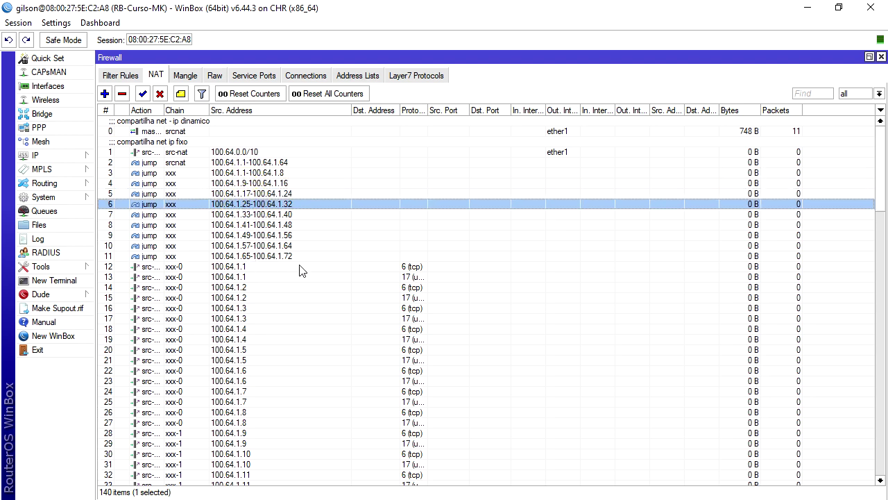
left_click(295, 247)
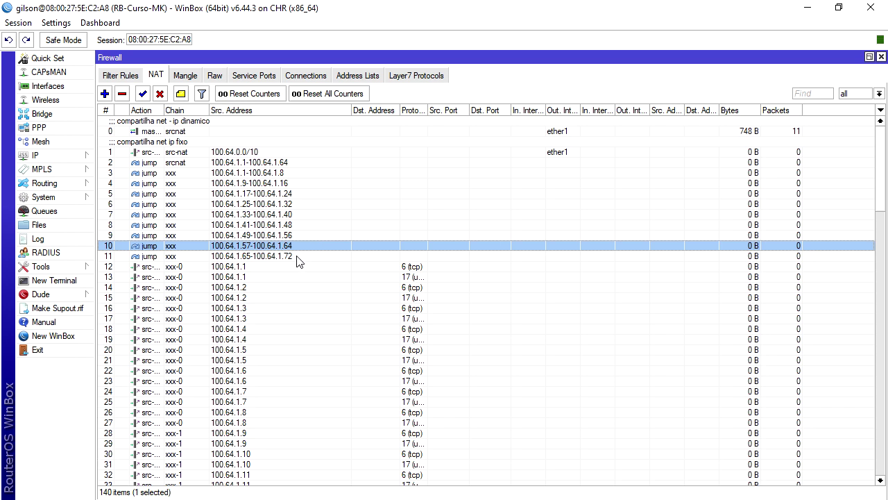
left_click(274, 258)
left_click(296, 248)
left_click(290, 256)
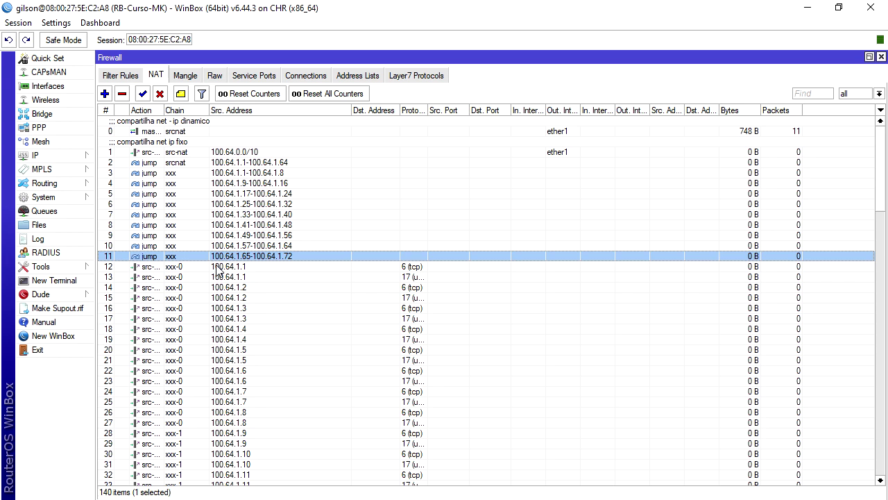
scroll(270, 257, "down", 1)
scroll(234, 223, "up", 1)
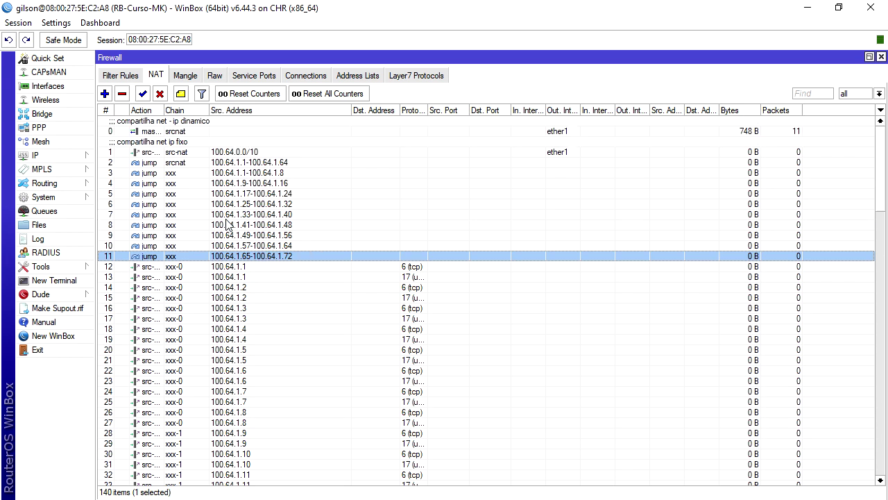
Widen the Action column of the NAT rule list so the full action names fit
left_click(250, 273)
scroll(250, 272, "down", 3)
left_click_drag(164, 110, 197, 136)
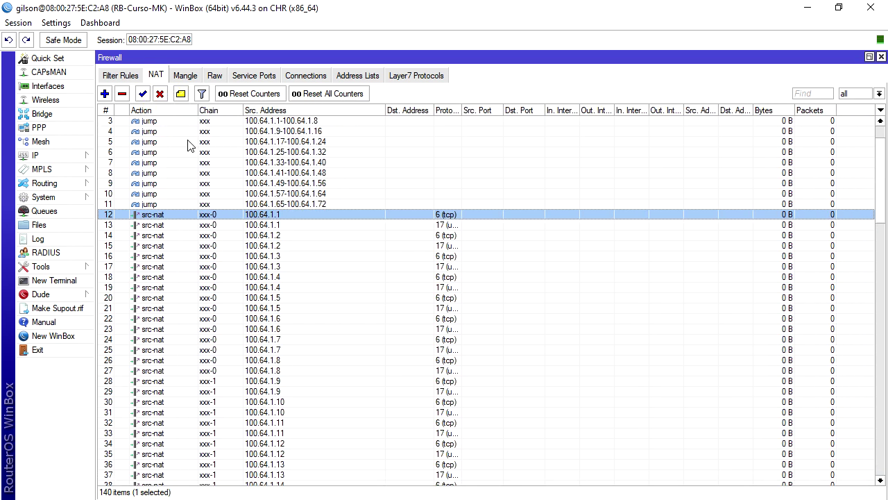
Open the TCP src-nat rule for 100.64.1.1, check its chain choices, and close it without changes
double_click(313, 221)
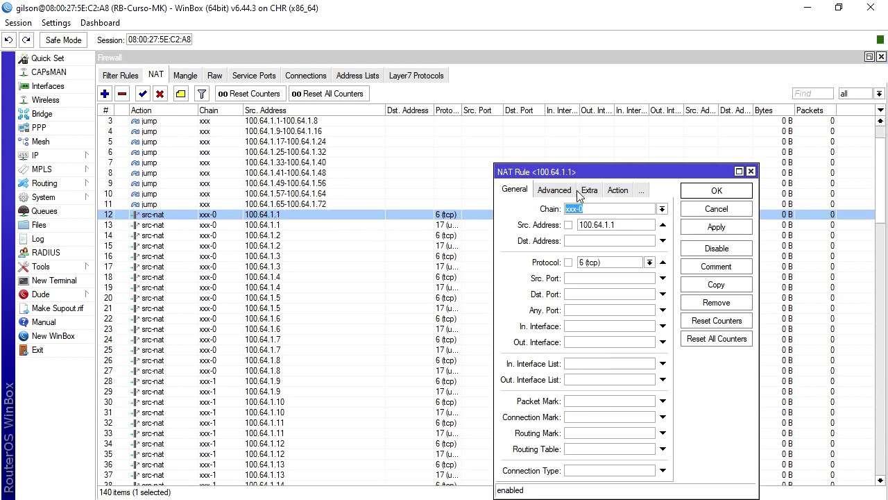
left_click(663, 209)
left_click(663, 210)
left_click(711, 212)
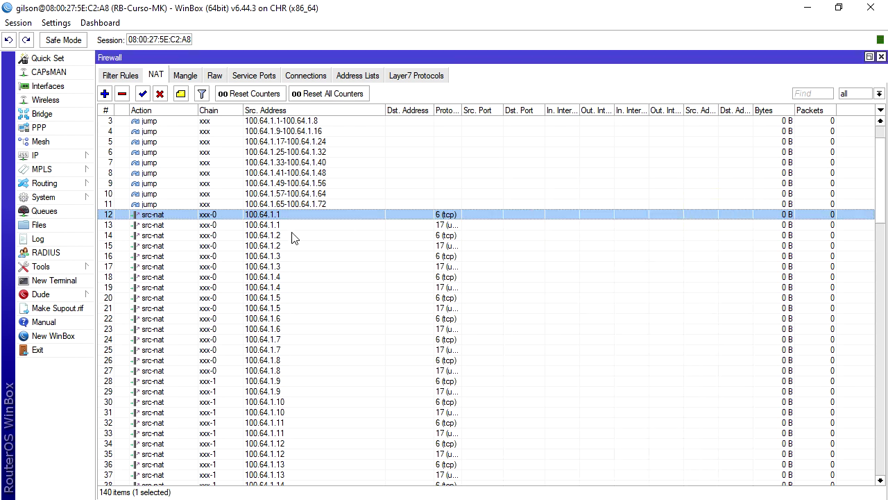
Examine the source address, translated address and port range of the TCP src-nat rule for 100.64.1.1, and close it
scroll(285, 239, "up", 2)
scroll(253, 350, "down", 3)
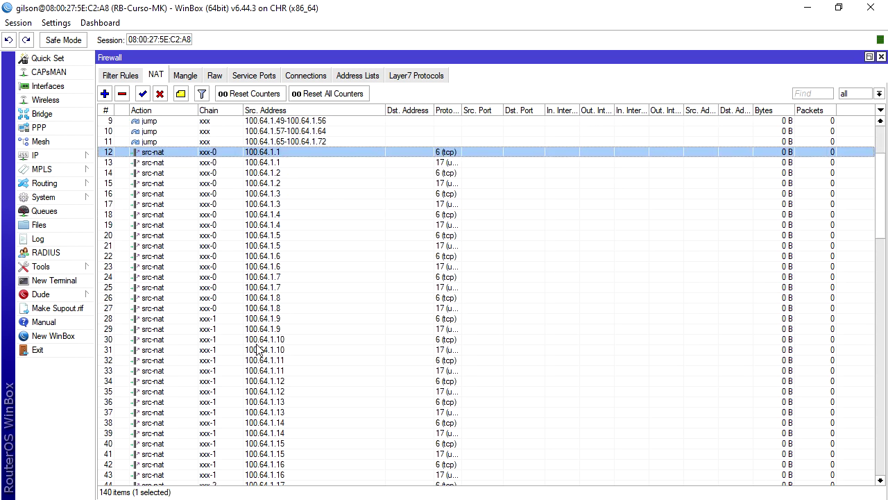
scroll(257, 351, "down", 9)
scroll(254, 341, "up", 12)
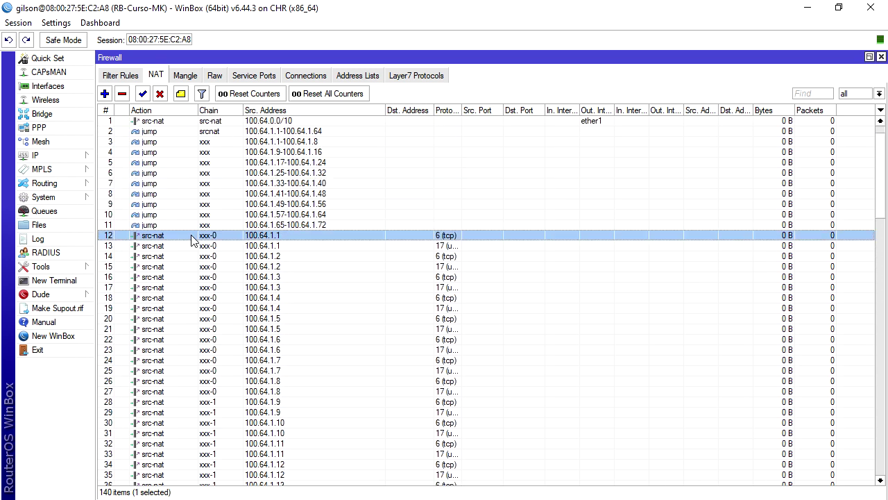
scroll(235, 246, "up", 1)
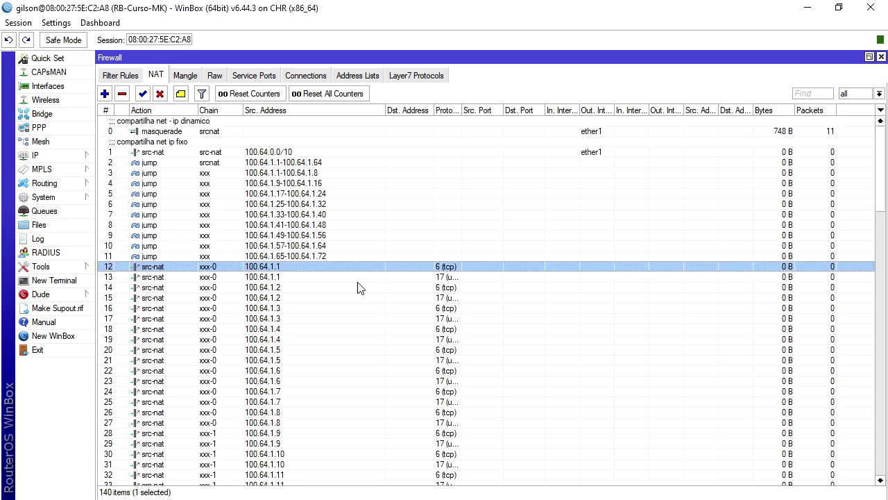
double_click(280, 270)
left_click(626, 225)
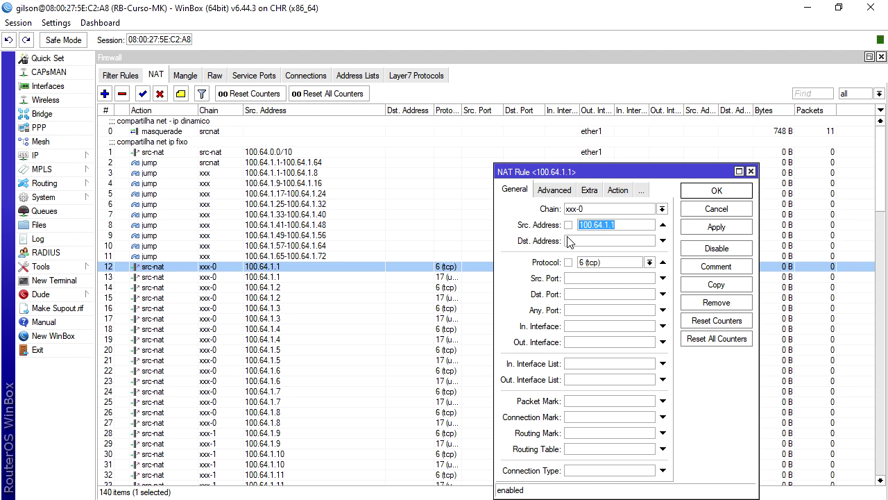
double_click(609, 226)
left_click(618, 190)
double_click(581, 269)
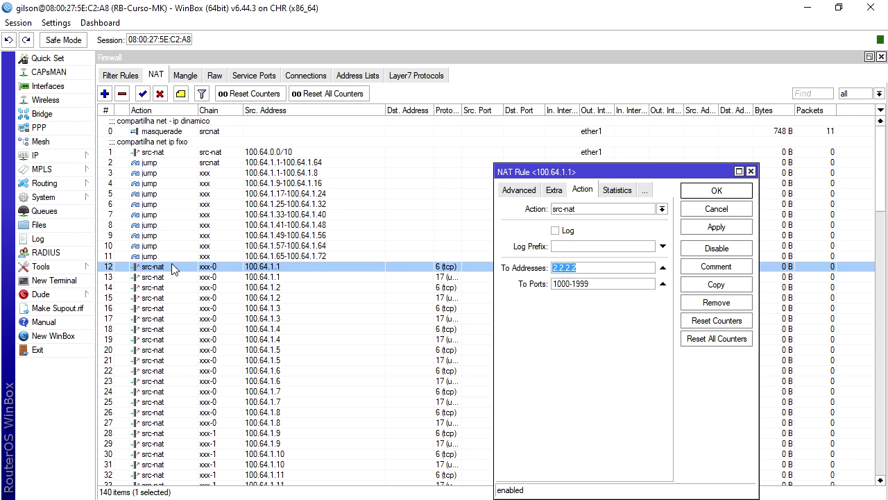
double_click(593, 282)
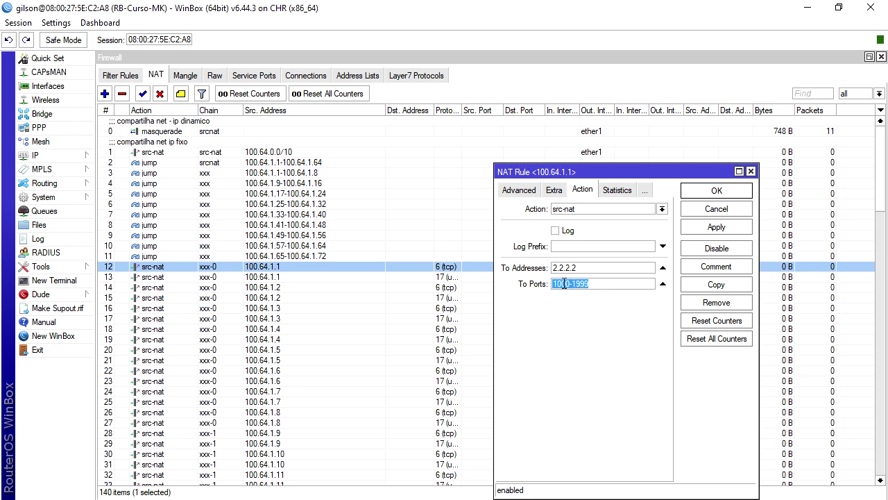
left_click(716, 190)
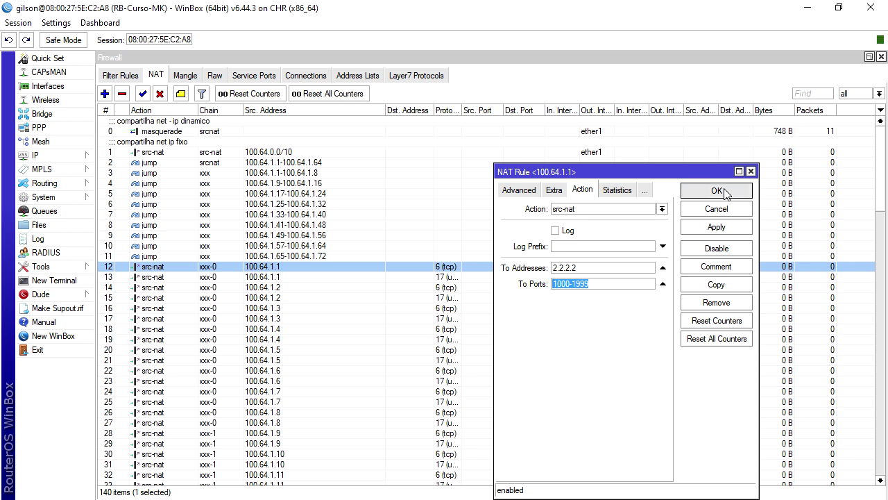
Examine the action and general settings of the UDP src-nat rule for 100.64.1.1, and close it
left_click(465, 277)
double_click(464, 277)
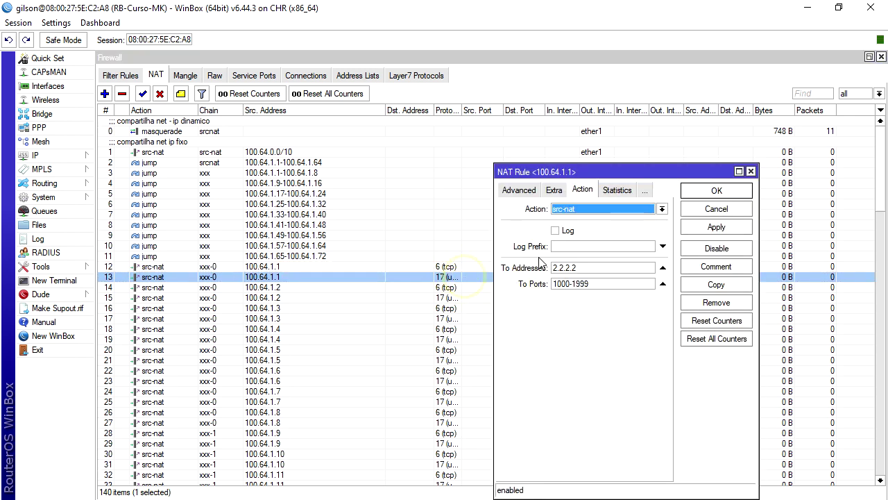
left_click(518, 190)
left_click(512, 190)
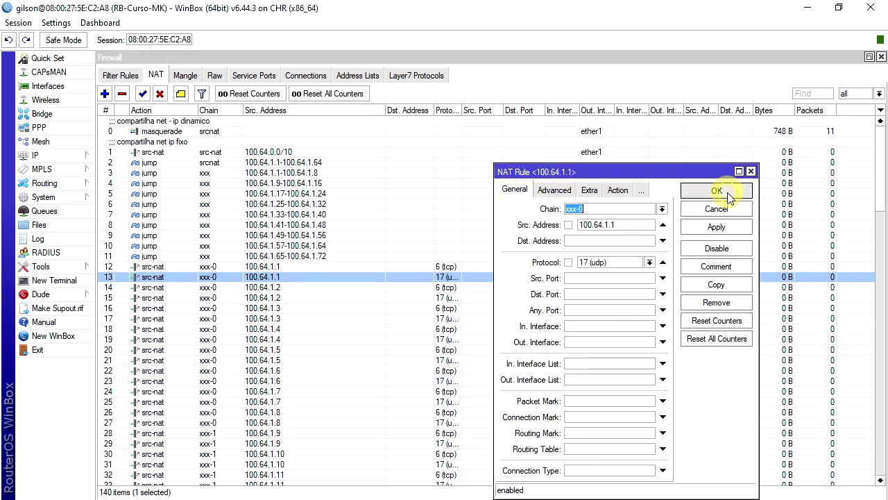
left_click(729, 194)
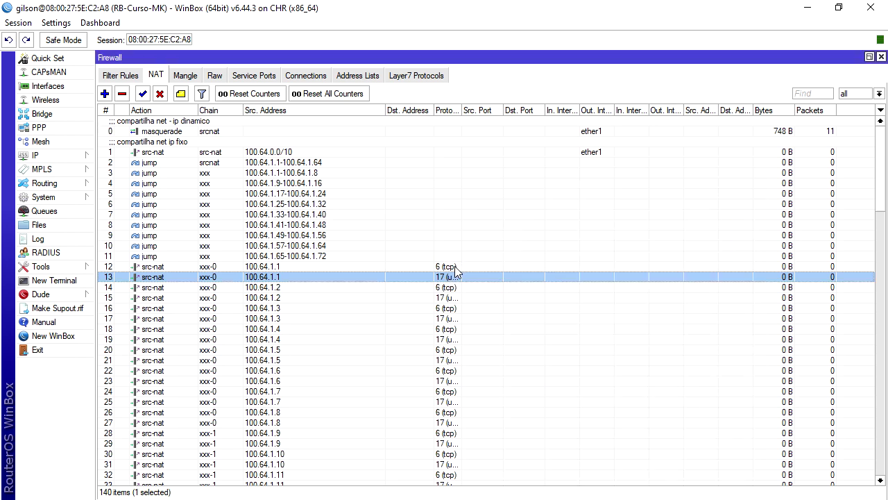
Review the TCP and UDP src-nat rule pairs from 100.64.1.2 through 100.64.1.64
left_click(348, 287)
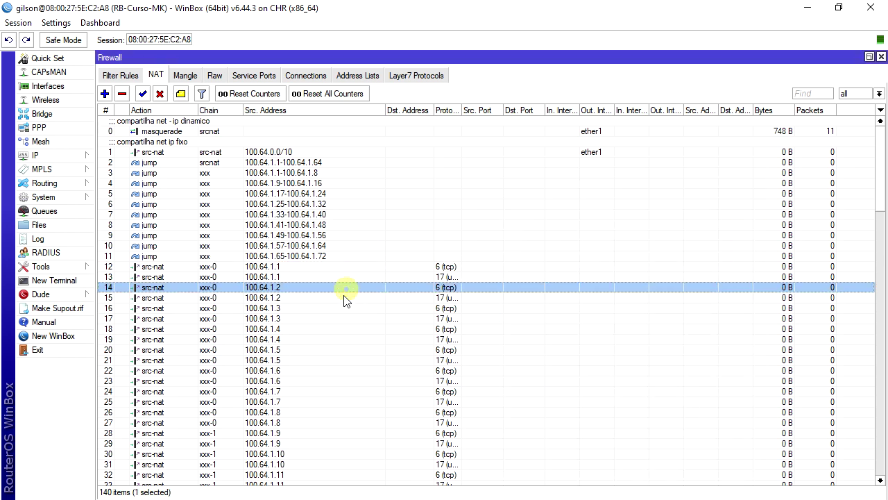
left_click(331, 298)
left_click(333, 319)
left_click(339, 308)
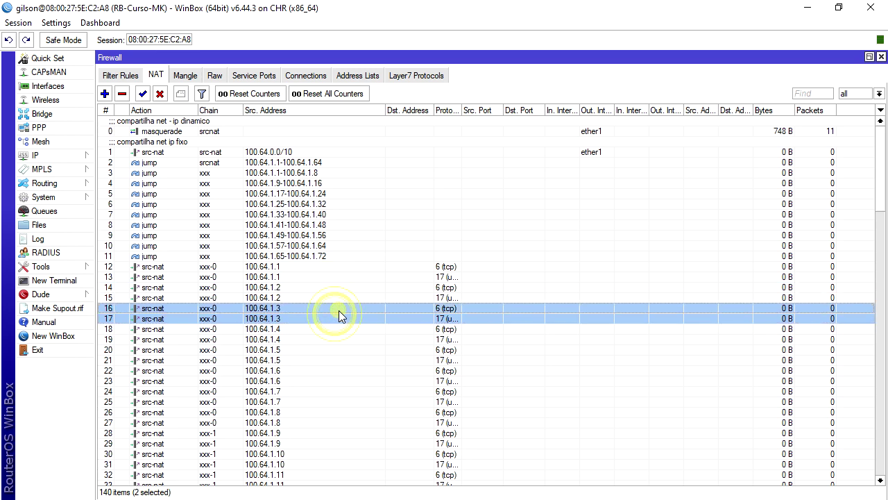
left_click(331, 329)
left_click(333, 359)
left_click(331, 371)
left_click(325, 392, "shift")
left_click(327, 402)
scroll(387, 402, "down", 17)
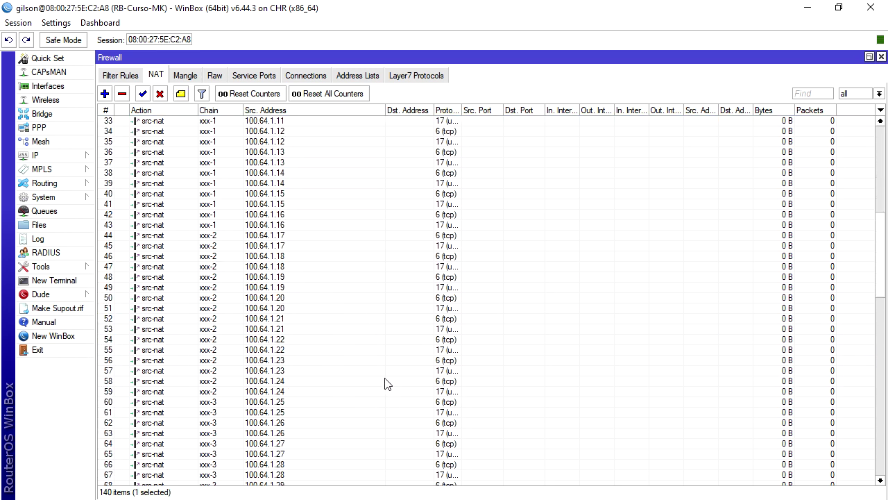
scroll(387, 381, "down", 19)
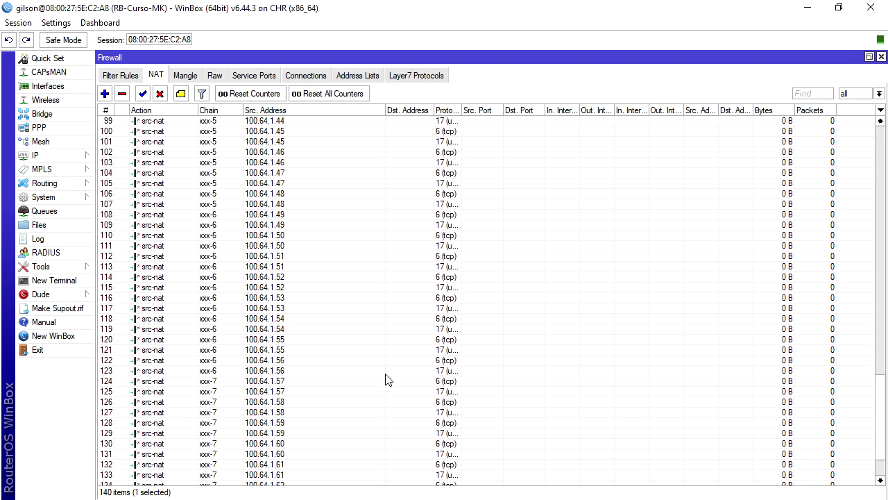
left_click(298, 476)
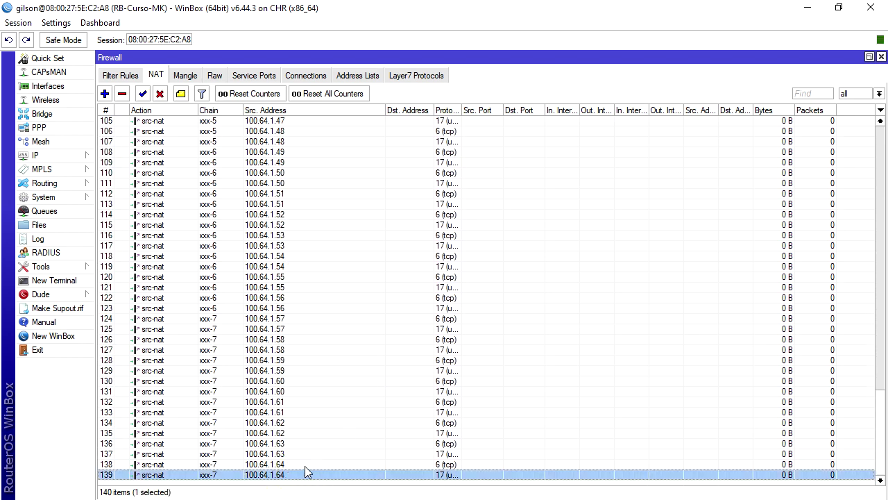
left_click(305, 464, "shift")
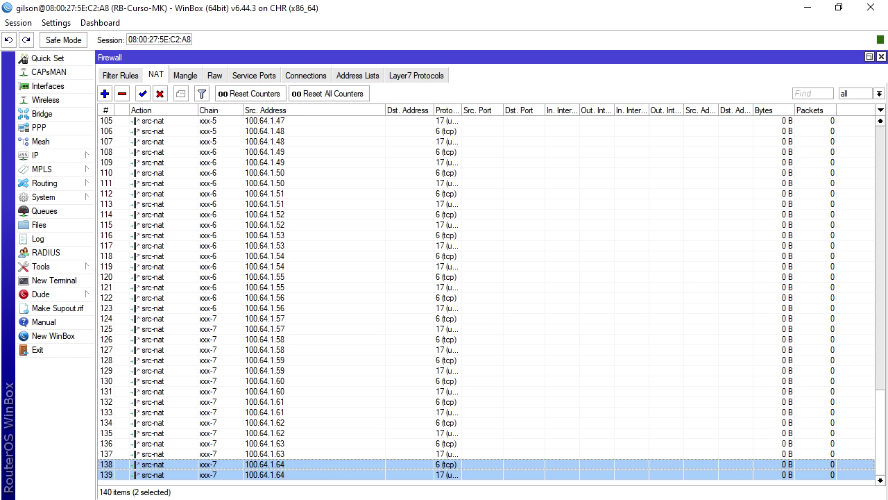
Inspect the source range and jump target of the jump rule for 100.64.1.65-100.64.1.72, and close it unchanged
left_click_drag(880, 408, 880, 138)
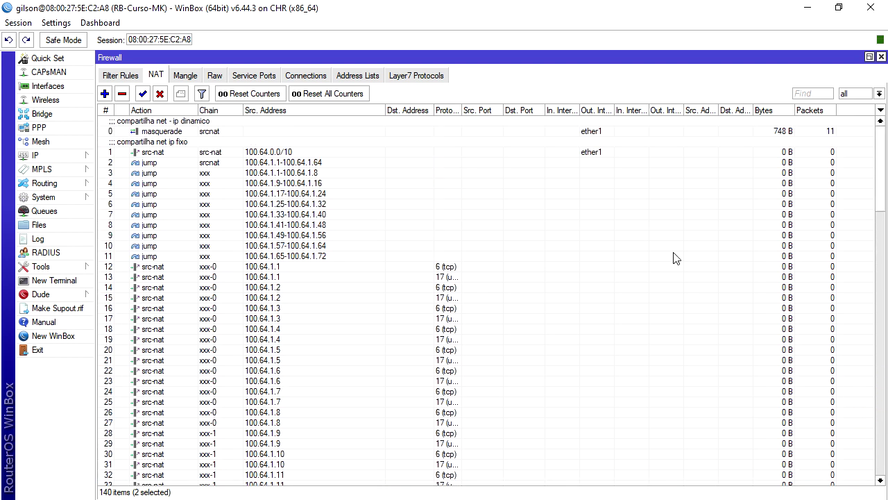
double_click(300, 256)
left_click_drag(616, 225, 711, 225)
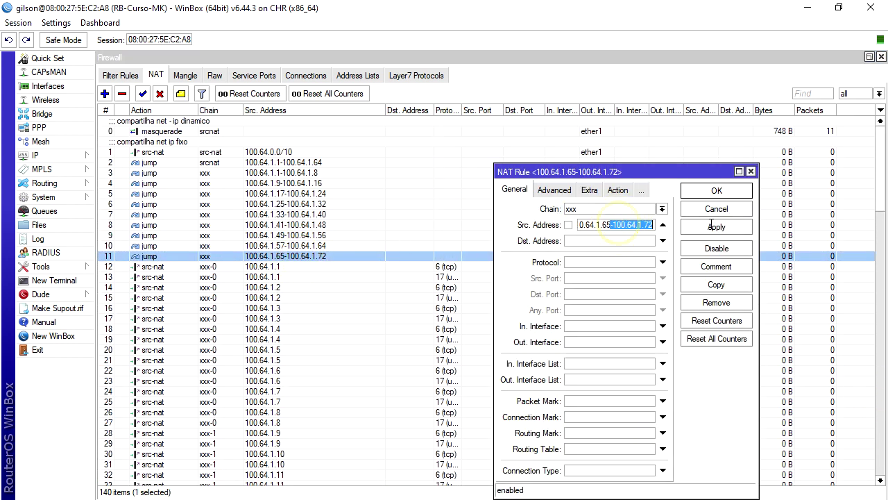
left_click(608, 190)
left_click(716, 208)
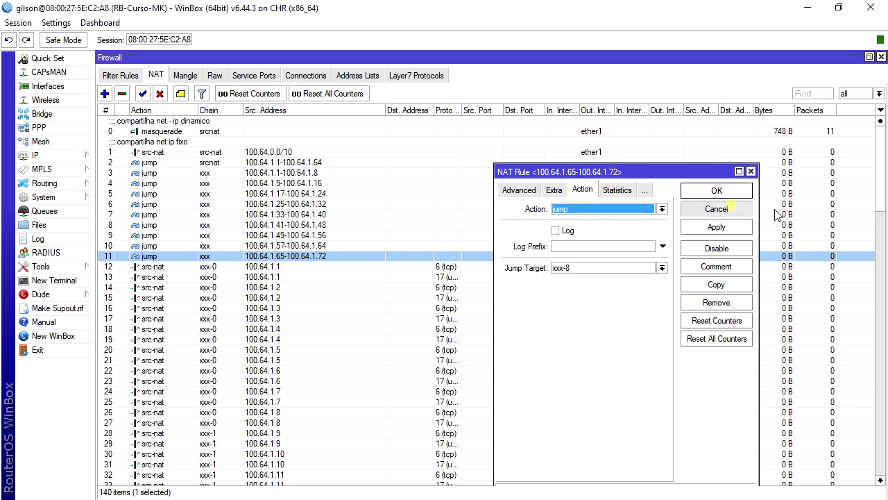
Check the last src-nat rules at the end of the list to see which chain and address they cover
left_click_drag(882, 173, 873, 494)
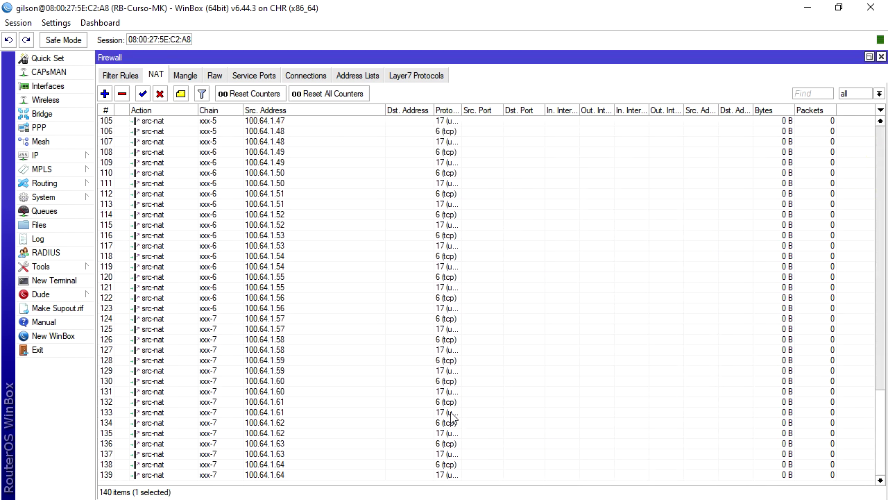
left_click(397, 466)
left_click(489, 481)
left_click(619, 474)
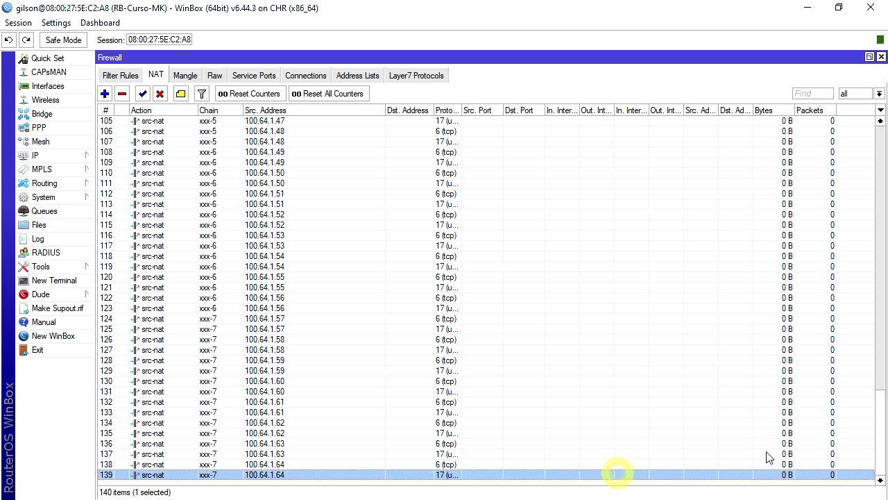
Reopen the TCP src-nat rule for 100.64.1.1, view the list of available chains up to xxx-8, and cancel
left_click_drag(880, 410, 878, 146)
left_click(323, 276)
left_click(315, 267)
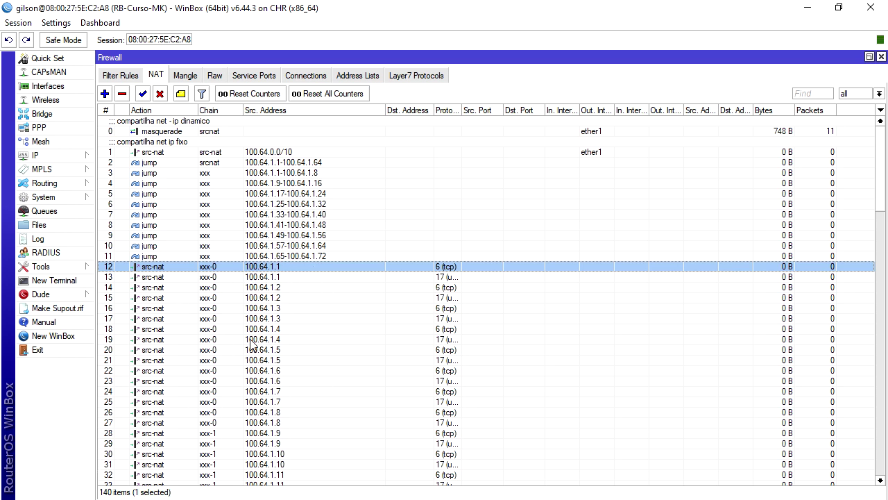
double_click(307, 268)
left_click(527, 193)
left_click(527, 193)
left_click(662, 209)
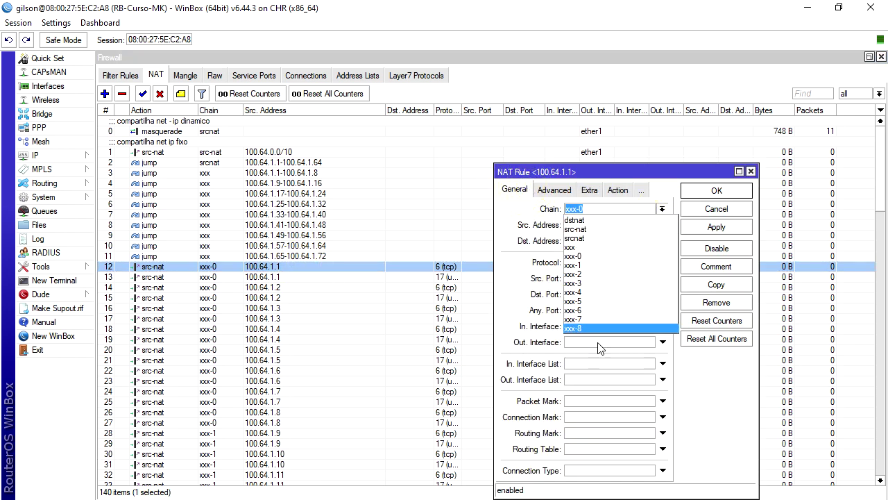
left_click(720, 211)
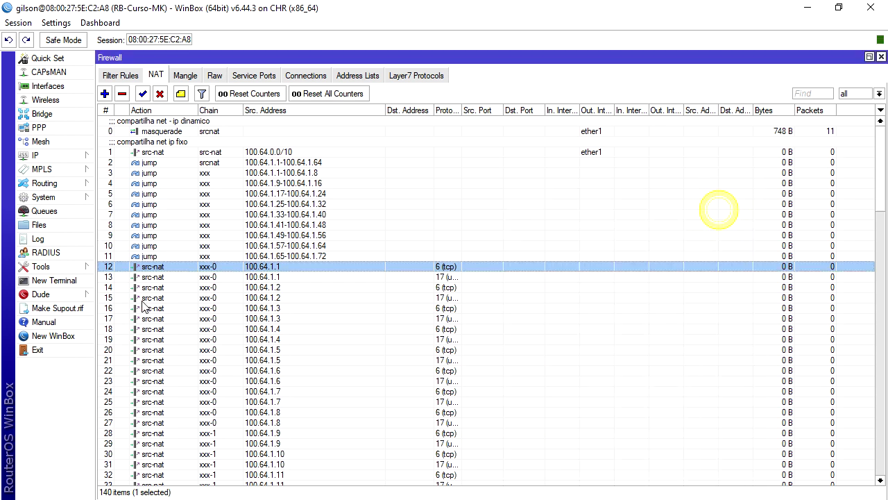
Inspect the UDP src-nat rule for 100.64.1.14, checking its source address and translated port range, and close it unchanged
scroll(292, 316, "down", 9)
scroll(292, 316, "down", 2)
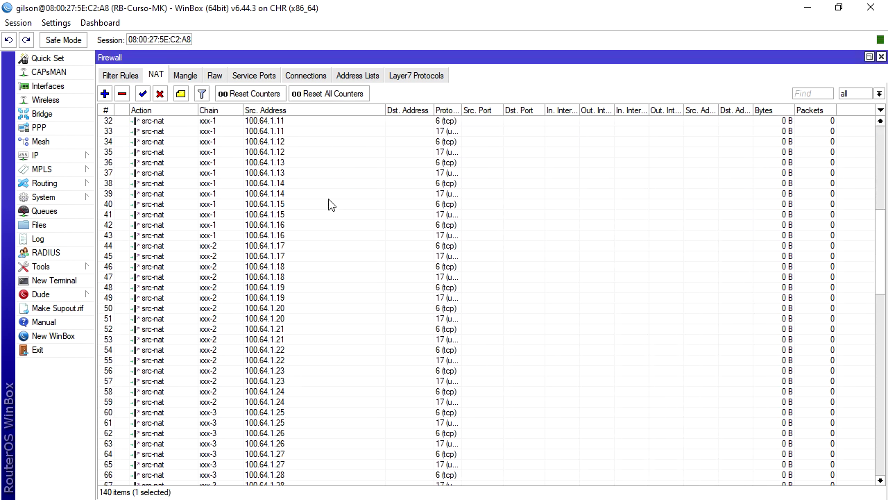
double_click(396, 195)
left_click(616, 190)
double_click(559, 284)
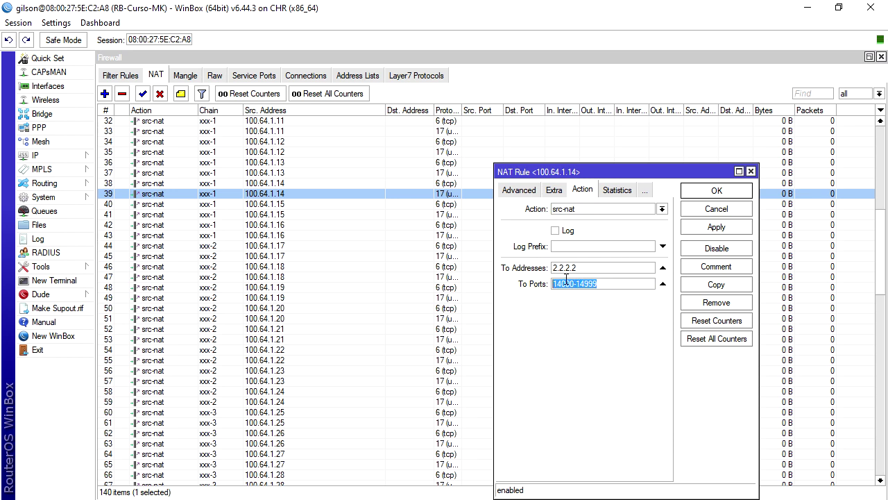
left_click(519, 189)
left_click(514, 189)
double_click(601, 224)
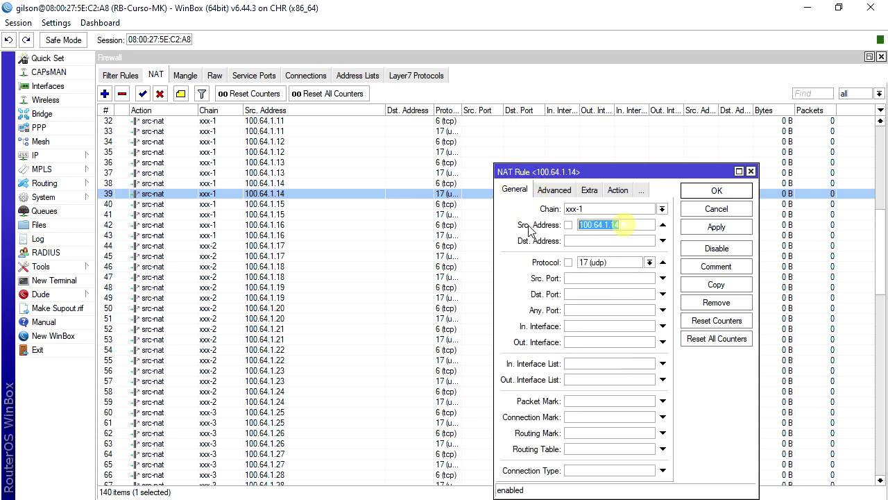
left_click(617, 190)
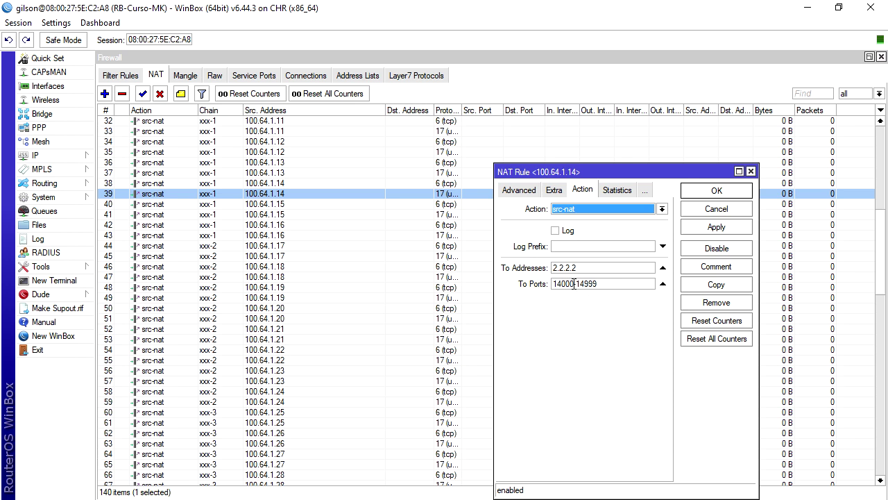
left_click_drag(575, 284, 538, 280)
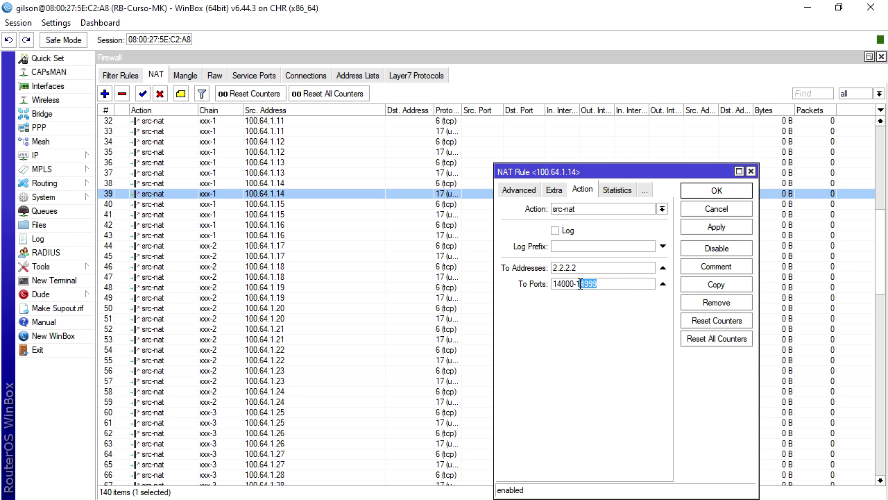
left_click(733, 194)
Check the translated port range of the TCP src-nat rule for 100.64.1.15 and close the rule unchanged
double_click(479, 204)
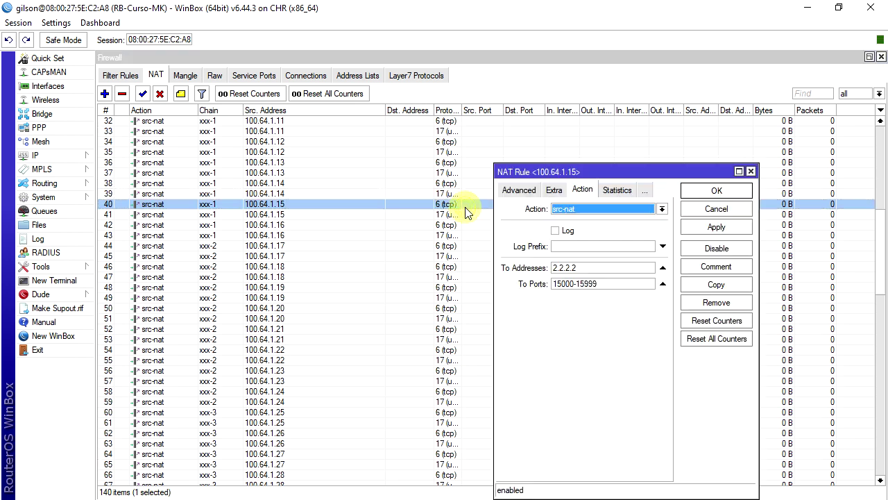
left_click_drag(576, 284, 541, 280)
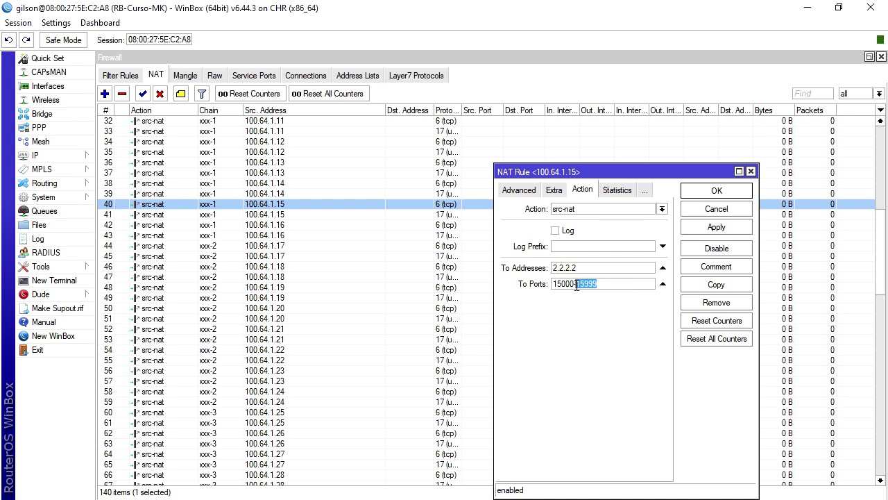
left_click(721, 196)
Delete all generated NAT rules, from the srcnat jump for 100.64.1.1-100.64.1.64 through the last src-nat rule for 100.64.1.64
scroll(642, 321, "down", 5)
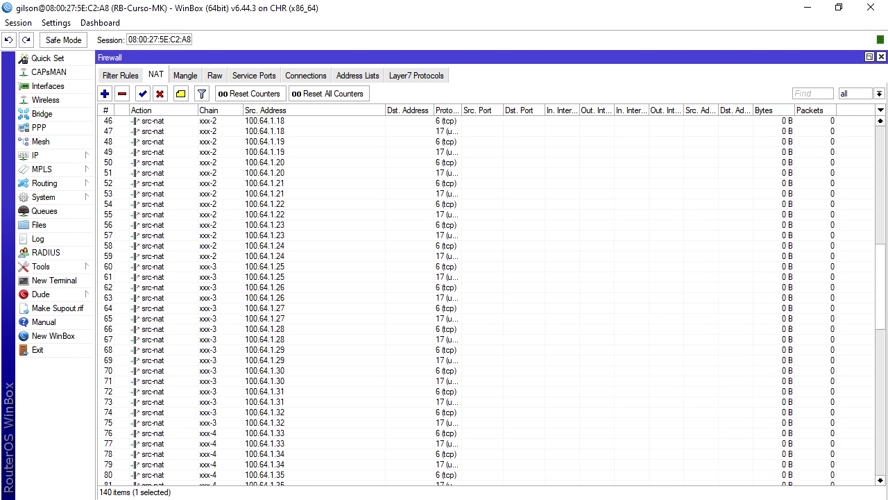
scroll(876, 274, "down", 15)
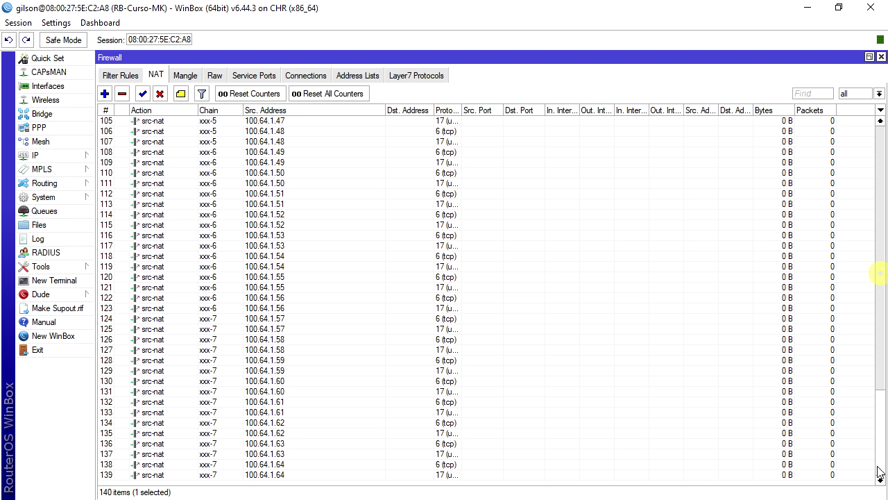
left_click(763, 475)
left_click_drag(880, 424, 867, 154)
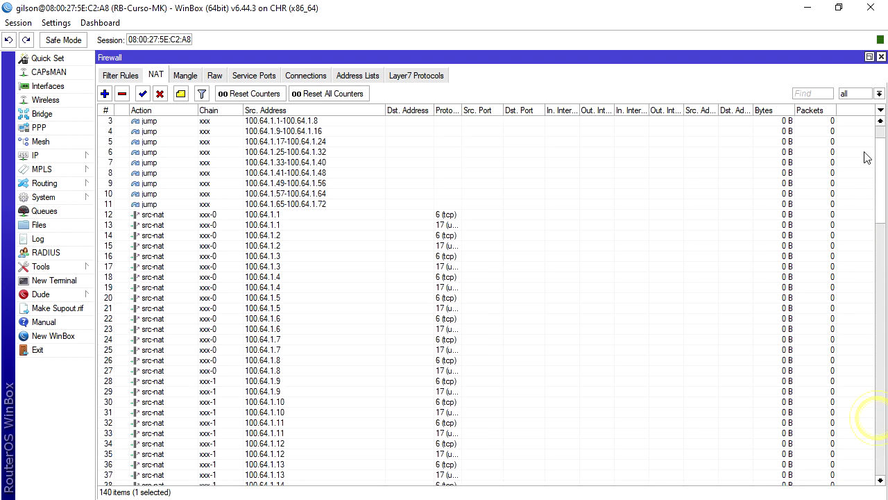
left_click(328, 162, "shift")
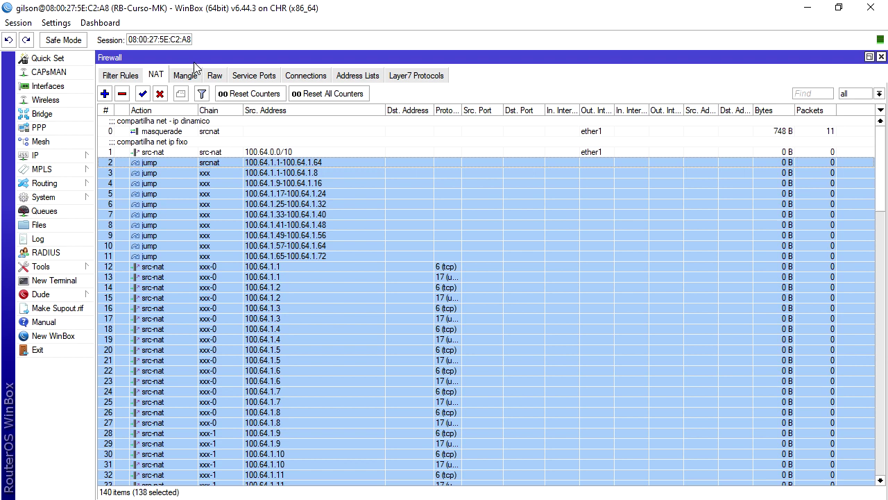
left_click(121, 94)
Recall the previous $addNatRules command in a new terminal and set its count to 32
left_click(54, 281)
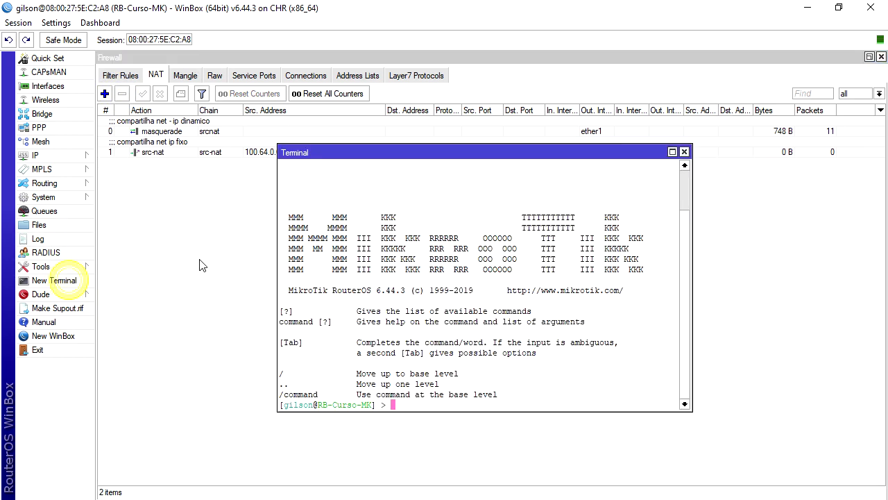
key("Up")
key("Left")
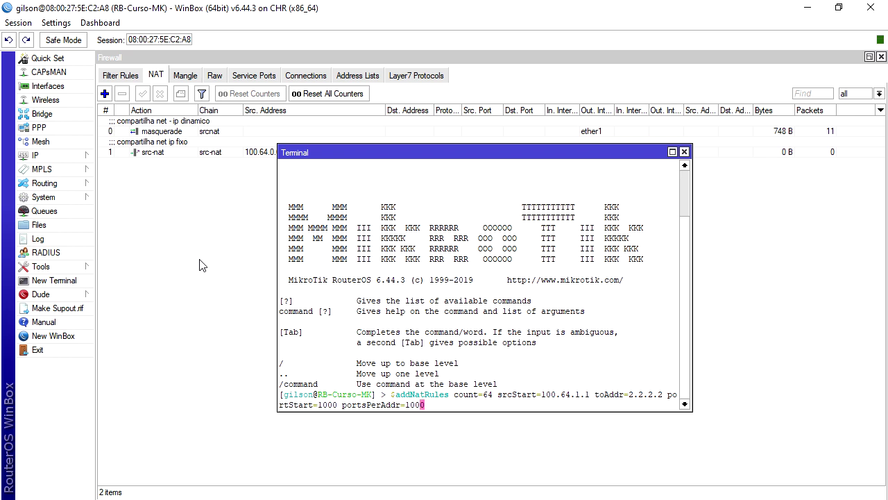
key("Left")
key("Left")
key("Left")
key("Left")
key("Left")
key("Left")
key("Left")
key("Left")
key("Left")
key("Left")
key("Left")
key("Left")
key("Left")
key("Left")
key("Left")
key("Left")
key("Left")
key("Left")
key("Left")
key("Left")
key("Left")
key("Left")
key("Left")
key("Left")
key("Left")
key("Left")
key("Left")
key("Left")
key("Left")
key("Left")
key("Left")
key("Left")
key("Left")
key("Left")
key("Left")
key("Left")
key("Left")
key("Left")
key("Left")
key("Left")
key("BackSpace")
key("BackSpace")
type("32")
Set the toAddr value in the $addNatRules command to 186.16.54.2
key("Right")
key("Right")
key("Right")
key("Right")
key("Right")
key("Right")
key("Right")
key("Right")
key("Right")
key("Right")
key("Right")
key("Right")
key("Right")
key("Right")
key("Right")
key("Right")
key("Right")
key("Right")
key("Right")
key("Right")
key("BackSpace")
key("BackSpace")
key("BackSpace")
key("BackSpace")
key("BackSpace")
key("BackSpace")
key("BackSpace")
type("186.16")
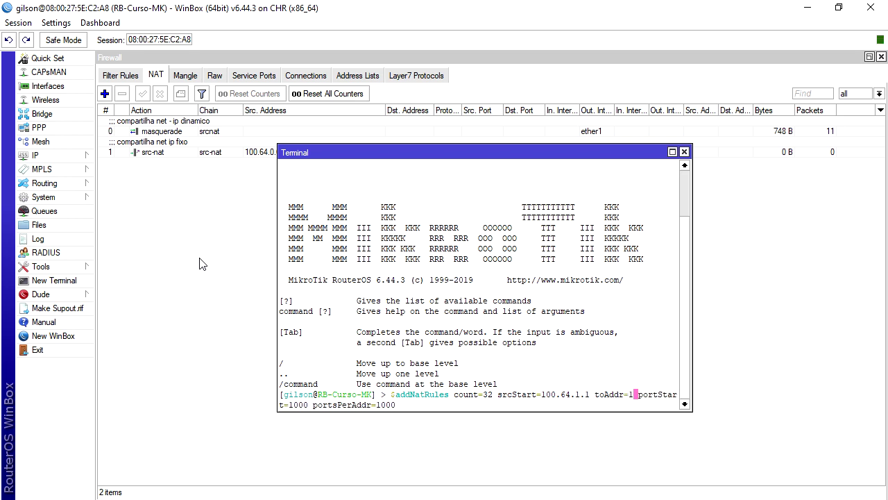
type(".54.")
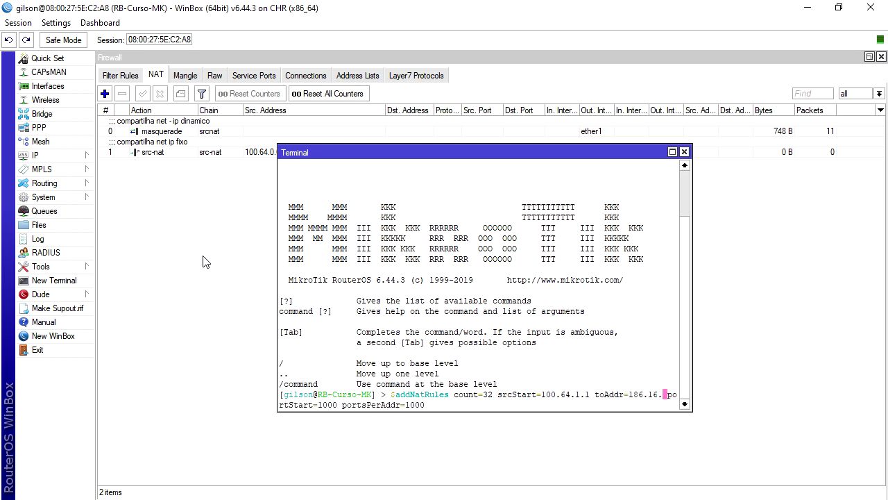
type("2")
Set portsPerAddr to 2000, run the $addNatRules command, and close the terminal
key("Right")
key("Right")
key("Right")
key("Right")
key("Right")
key("Right")
key("Right")
key("Right")
key("Right")
key("Right")
key("Right")
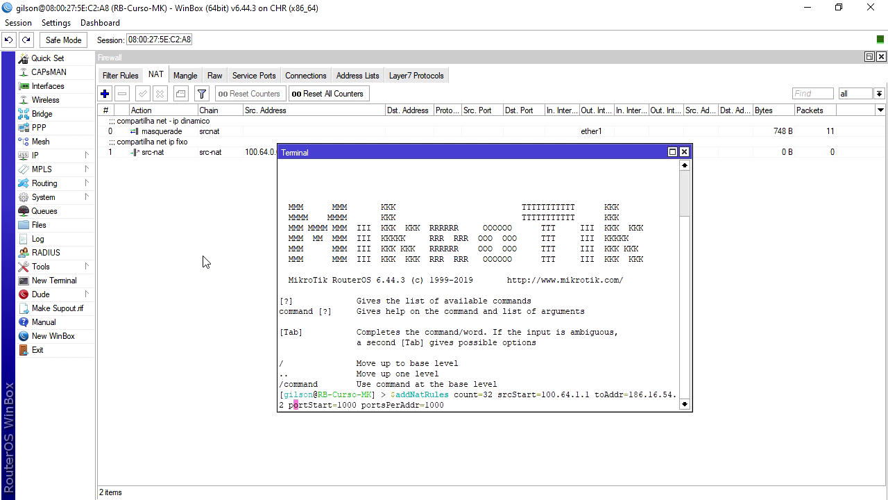
key("Right")
key("Right")
key("Right")
key("Right")
key("Right")
key("Right")
key("Right")
key("Right")
key("Right")
key("Right")
key("Right")
key("Right")
key("Right")
key("Right")
key("Right")
key("Right")
key("Right")
key("Right")
type("2")
key("Return")
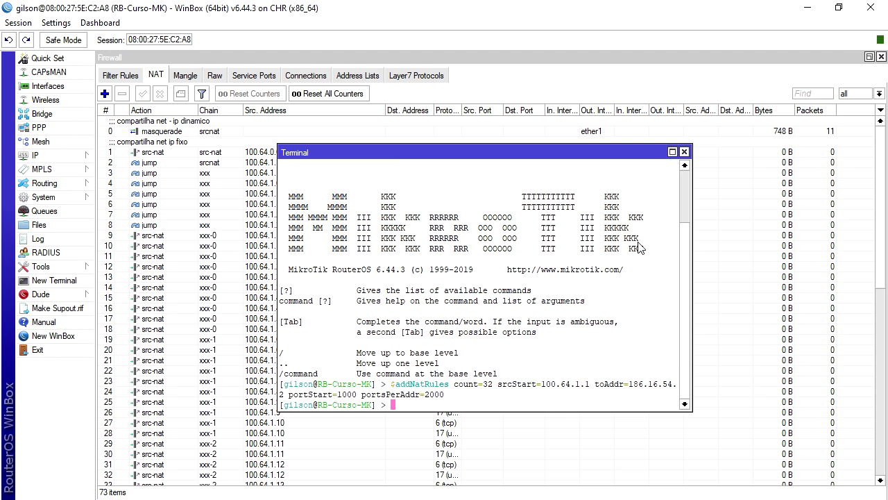
left_click(683, 152)
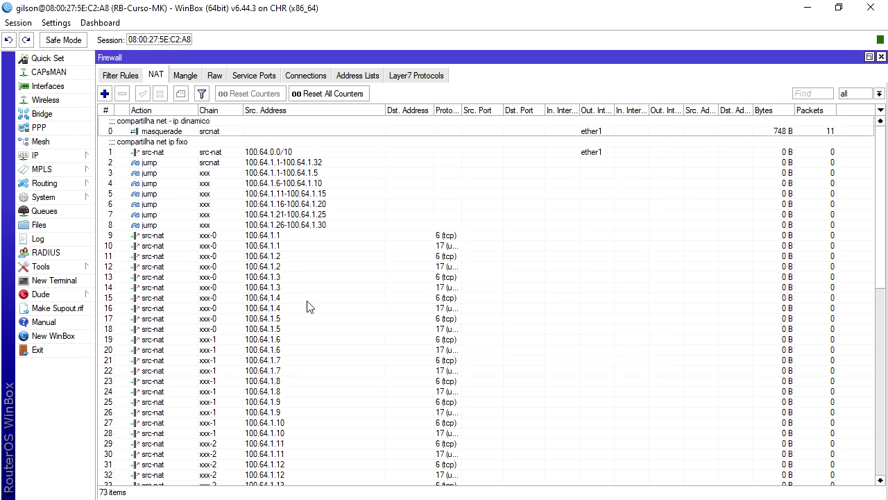
Review the new NAT rule list, check the translated address and ports of the TCP rule for 100.64.1.1, and cancel
left_click_drag(879, 235, 851, 474)
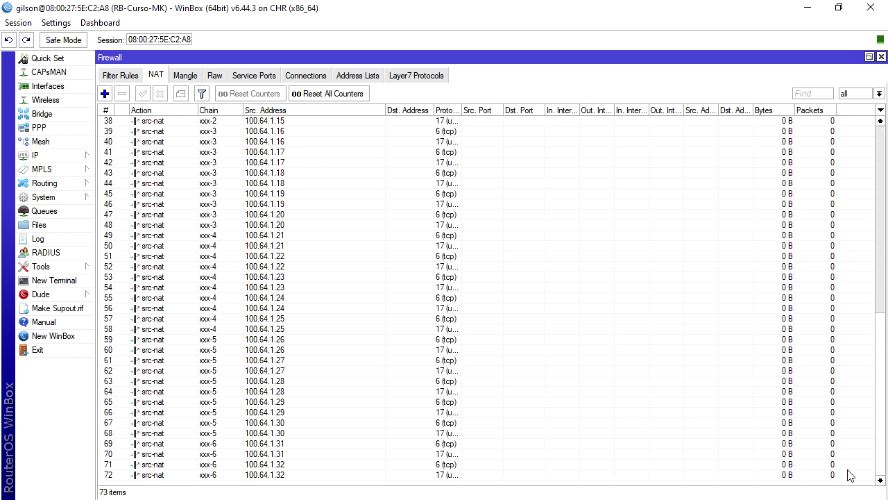
left_click_drag(860, 408, 881, 201)
double_click(284, 236)
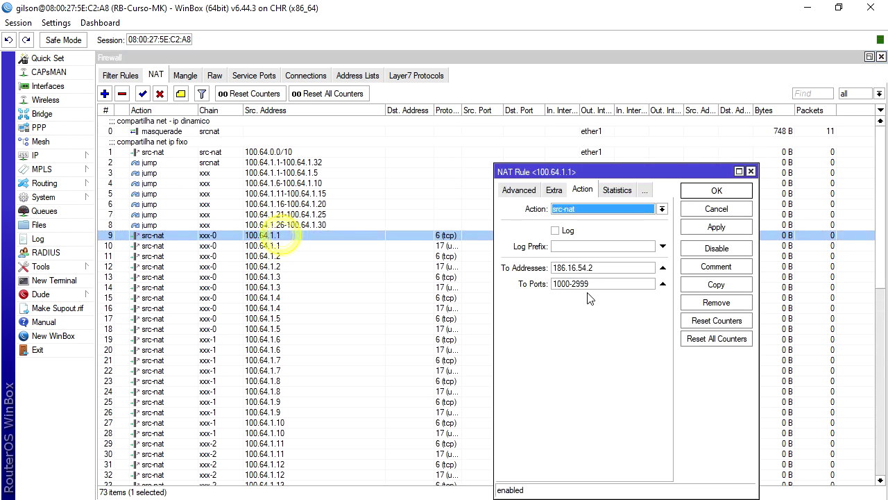
double_click(605, 284)
left_click(717, 208)
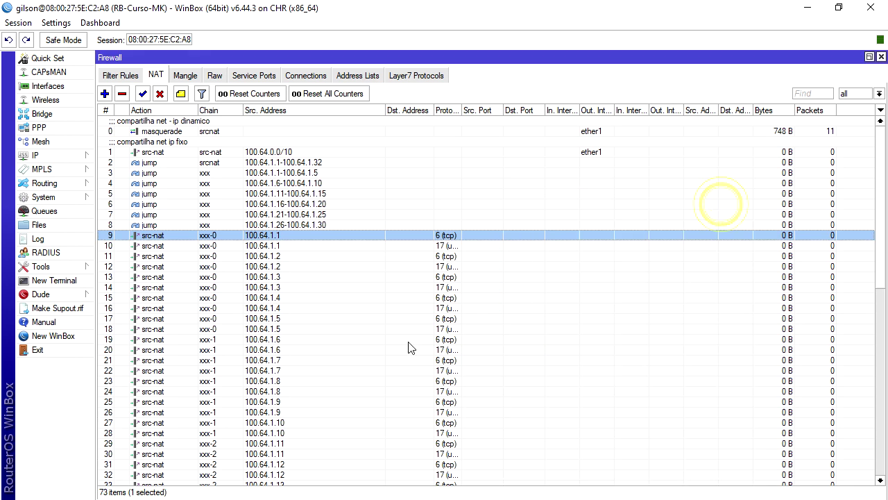
Select every generated NAT rule from the srcnat jump for 100.64.1.1-100.64.1.32 through the last rule for 100.64.1.32
left_click(161, 162)
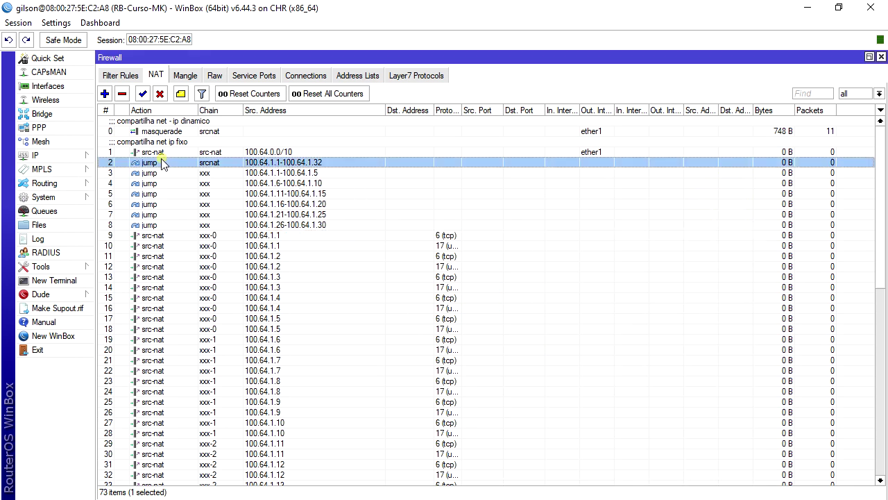
left_click(198, 173)
left_click(199, 163)
scroll(236, 353, "down", 2)
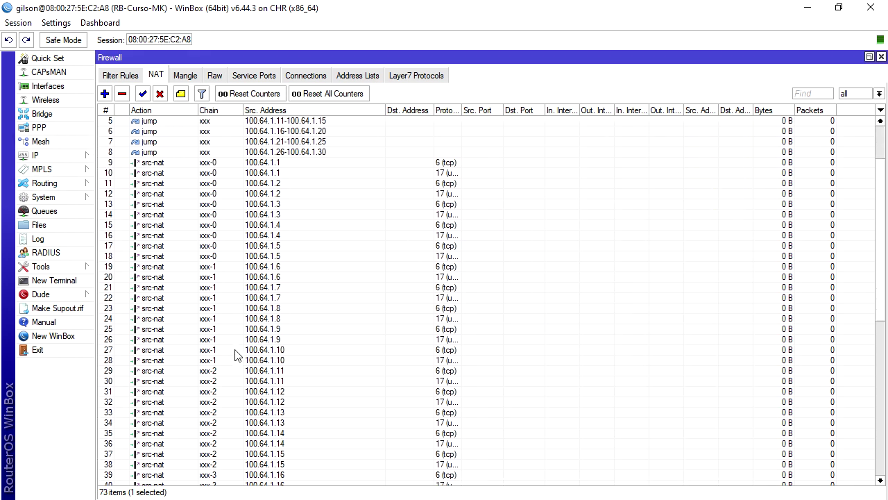
scroll(236, 354, "down", 6)
left_click(181, 483, "shift")
left_click(186, 387, "shift")
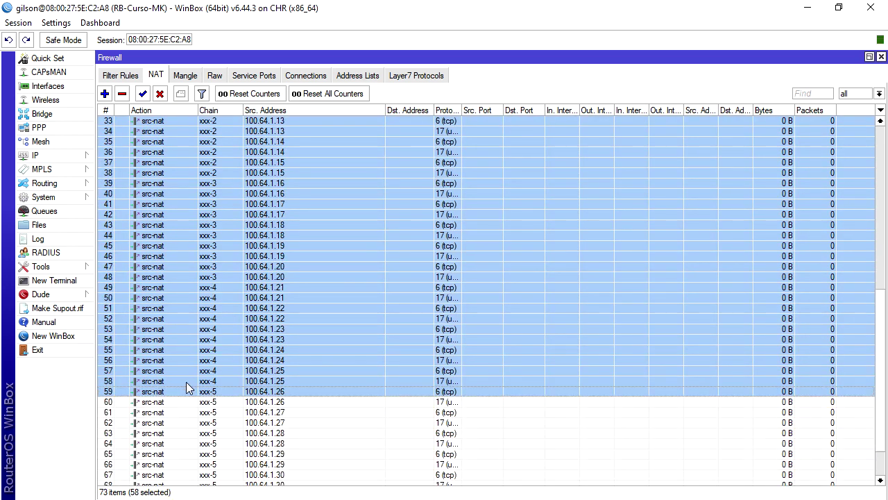
scroll(186, 382, "down", 1)
left_click(209, 474, "shift")
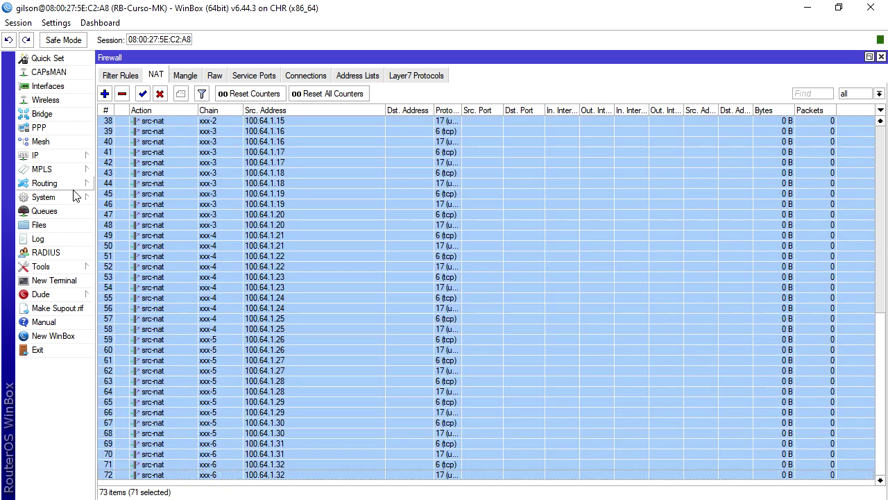
Review the selected jump rules and the TCP and UDP src-nat rules covering 100.64.1.1 through 100.64.1.32
scroll(585, 228, "up", 8)
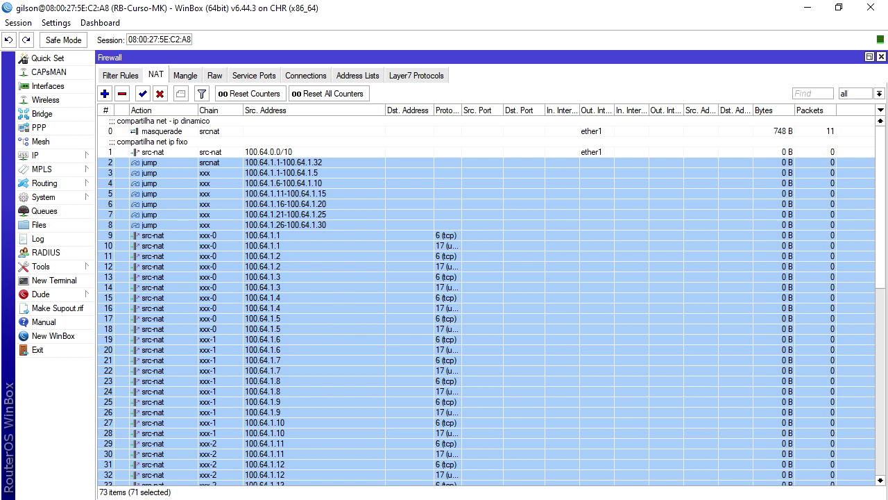
scroll(538, 365, "down", 7)
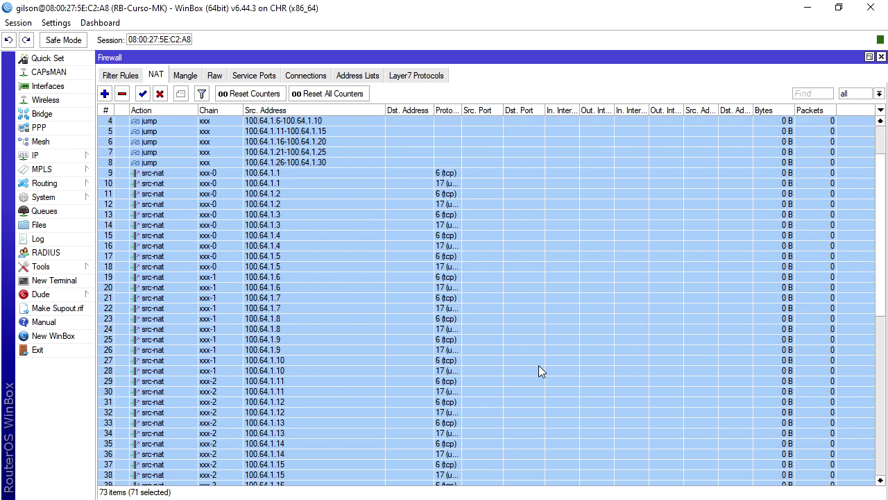
scroll(420, 330, "down", 7)
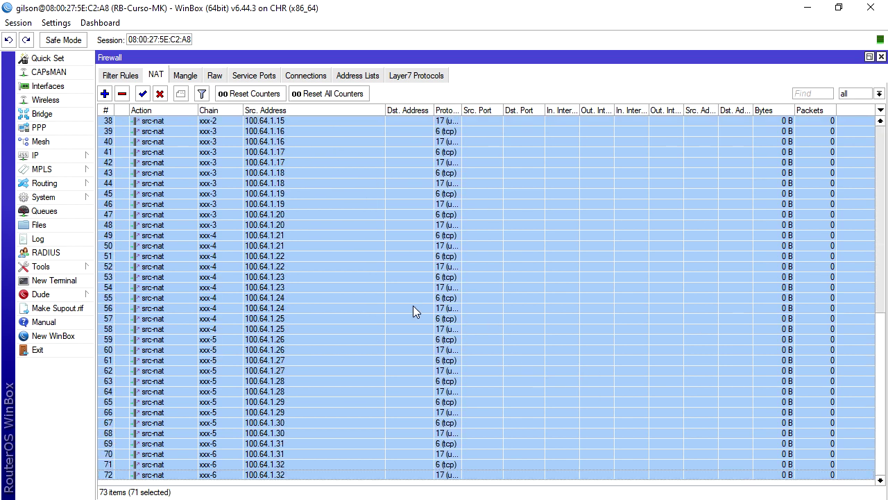
scroll(412, 296, "up", 11)
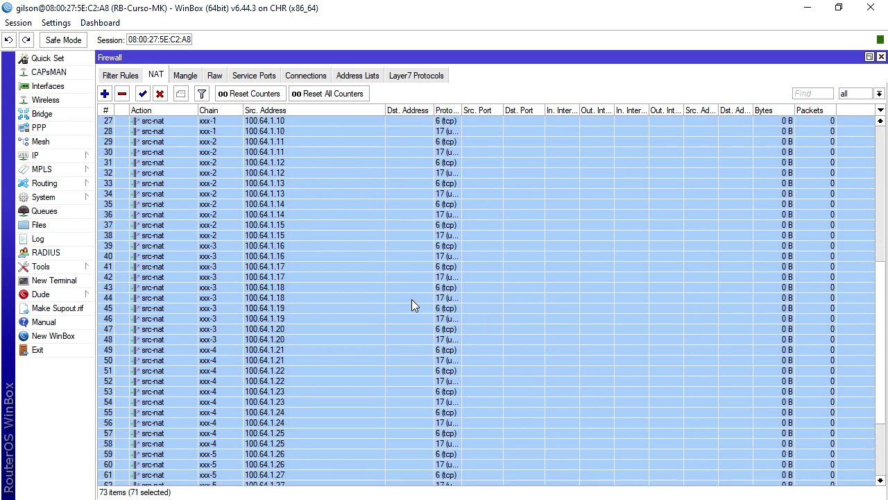
scroll(319, 286, "up", 3)
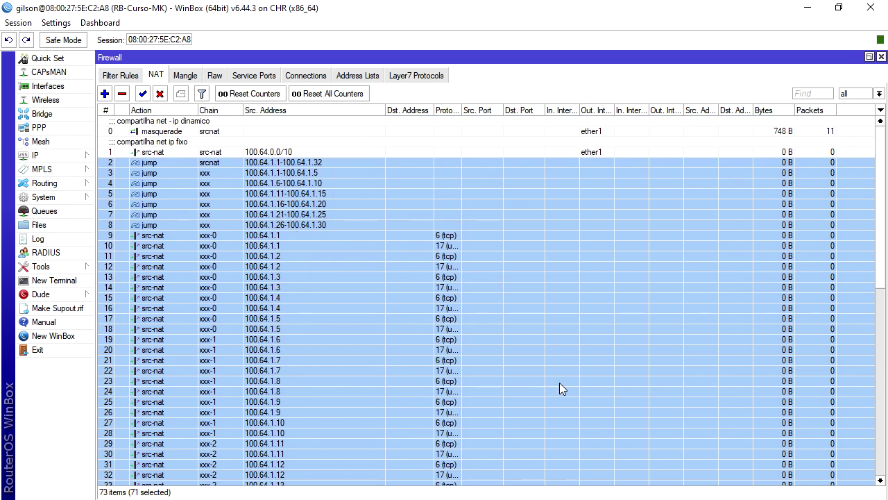
scroll(388, 277, "down", 2)
scroll(483, 208, "up", 3)
Delete all generated NAT rules below the 100.64.0.0/10 src-nat rule, through the last entry for 100.64.1.32
left_click(230, 149)
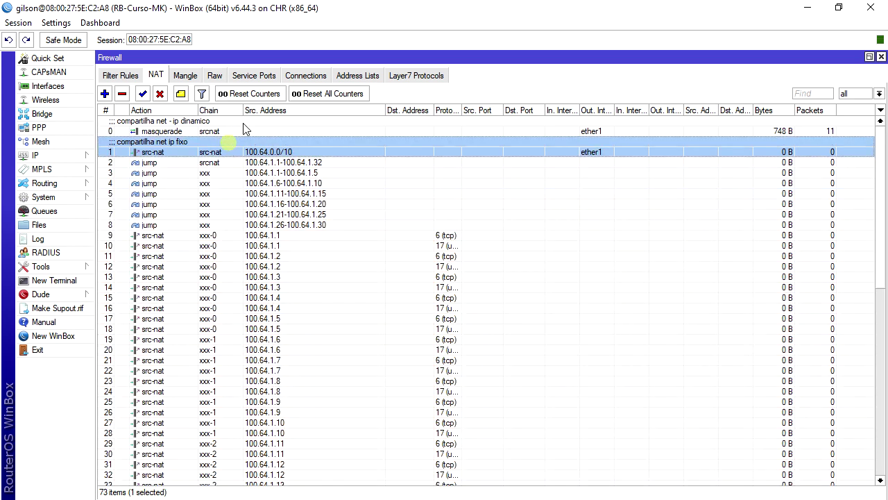
left_click(265, 164)
left_click_drag(878, 170, 866, 460)
left_click(403, 476, "shift")
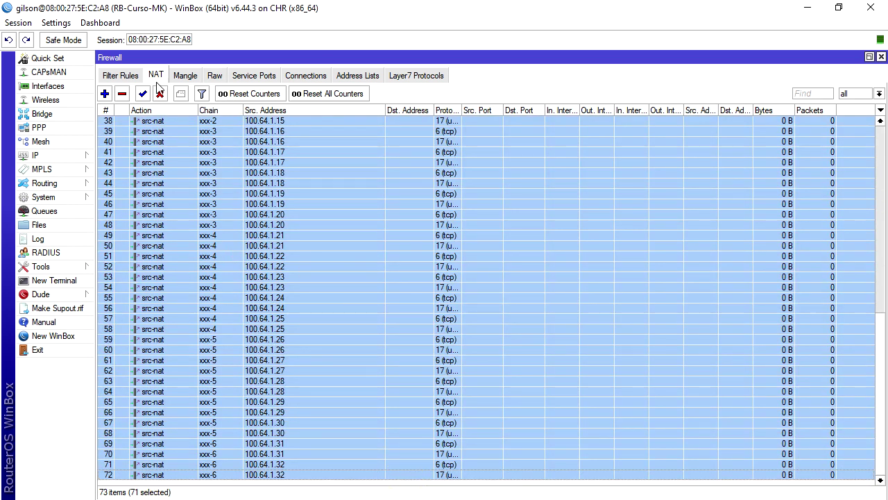
left_click(122, 94)
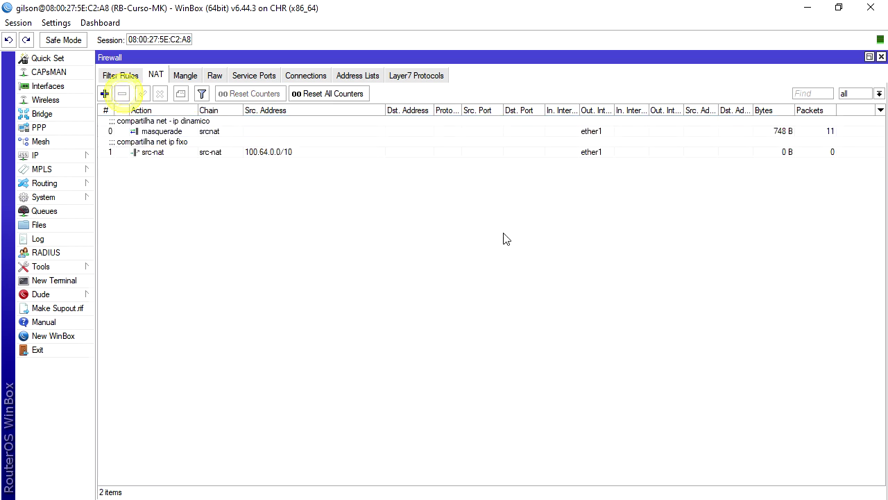
Review the general and action settings of the 100.64.0.0/10 src-nat rule, checking its source and translated addresses, and cancel
double_click(239, 151)
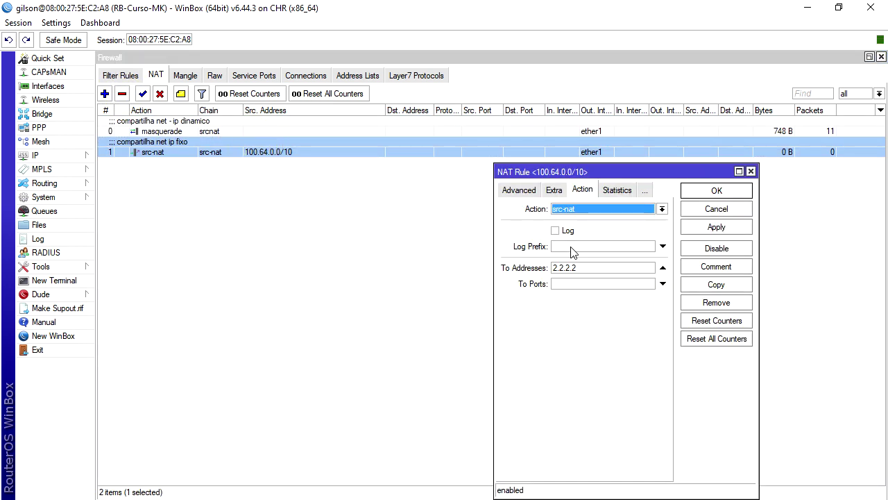
left_click(518, 189)
left_click(514, 188)
left_click(592, 193)
left_click(515, 190)
left_click(642, 224)
double_click(642, 224)
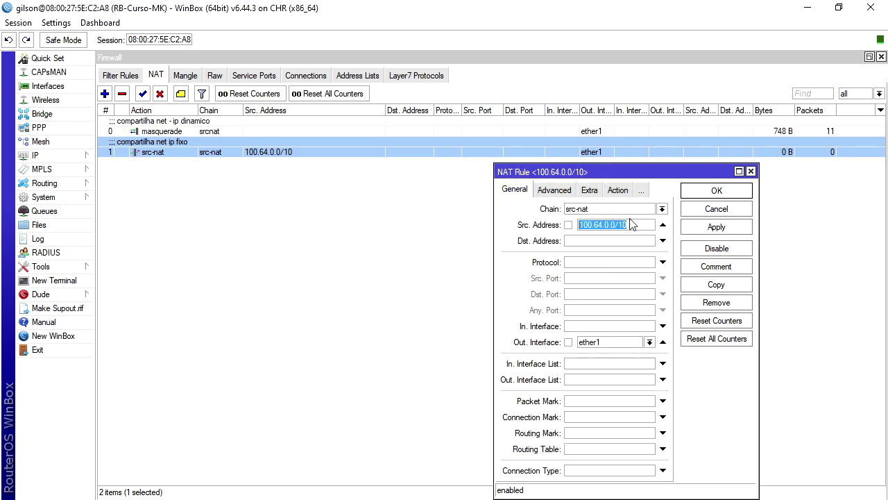
left_click(617, 190)
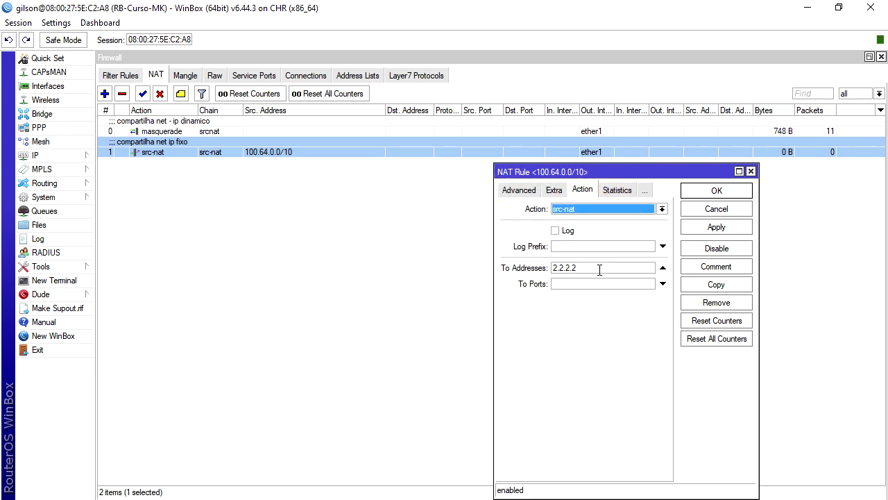
double_click(576, 265)
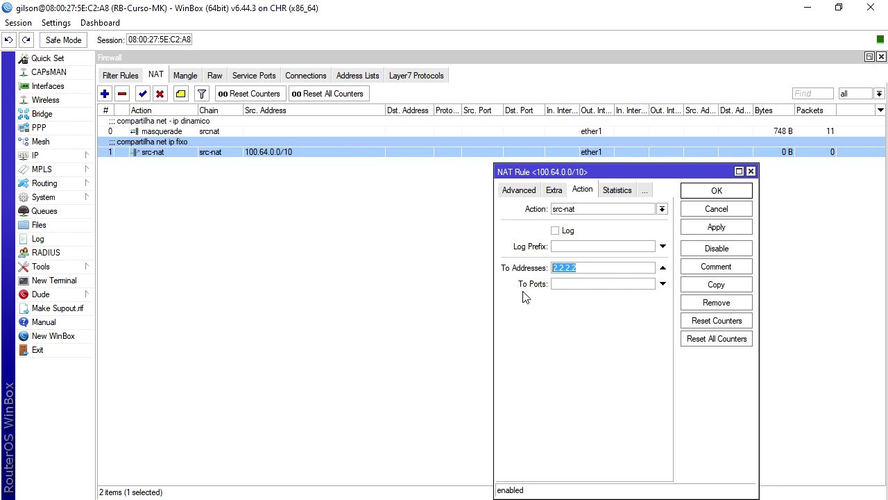
left_click(517, 190)
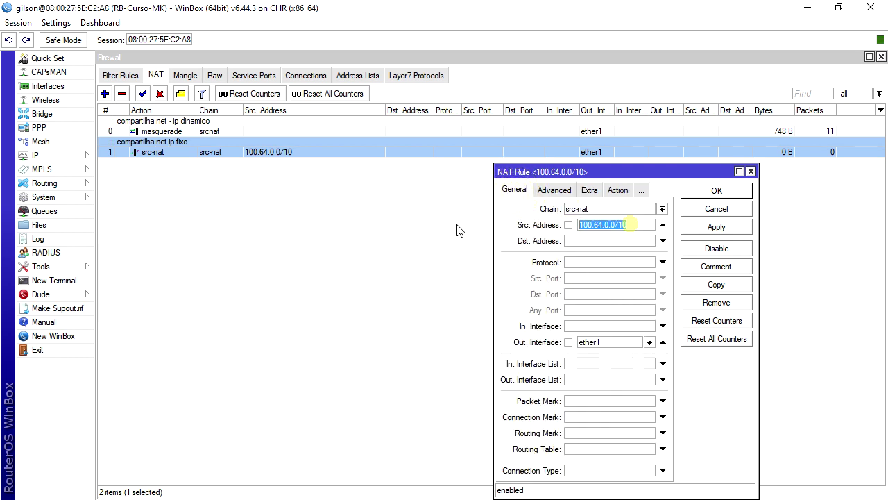
left_click(717, 210)
Open the masquerade rule for dynamic-IP sharing on ether1 to view it and close it
left_click(512, 132)
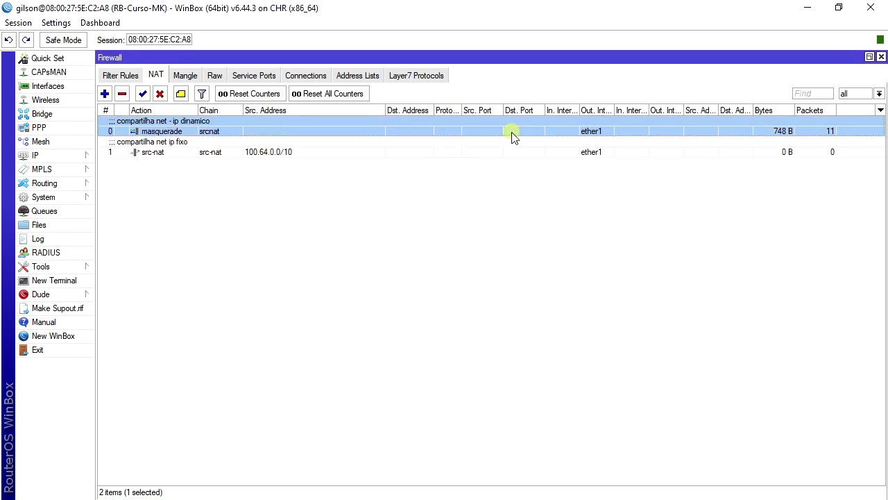
double_click(469, 131)
left_click(719, 194)
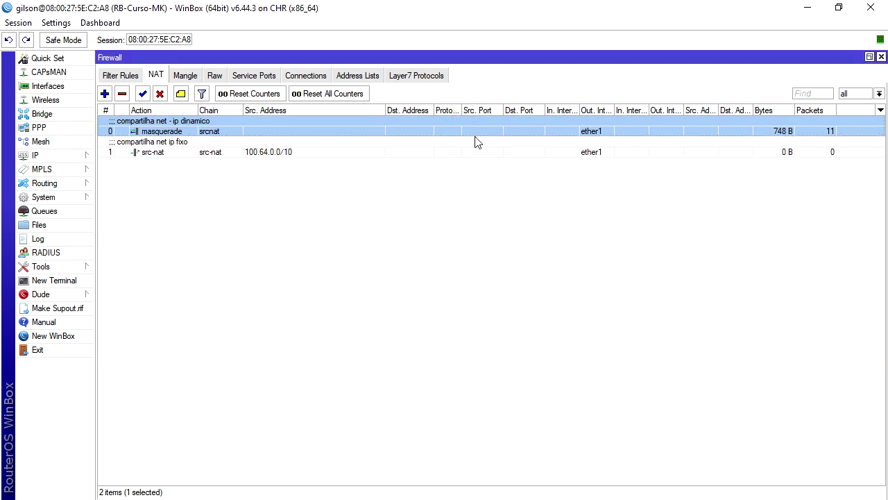